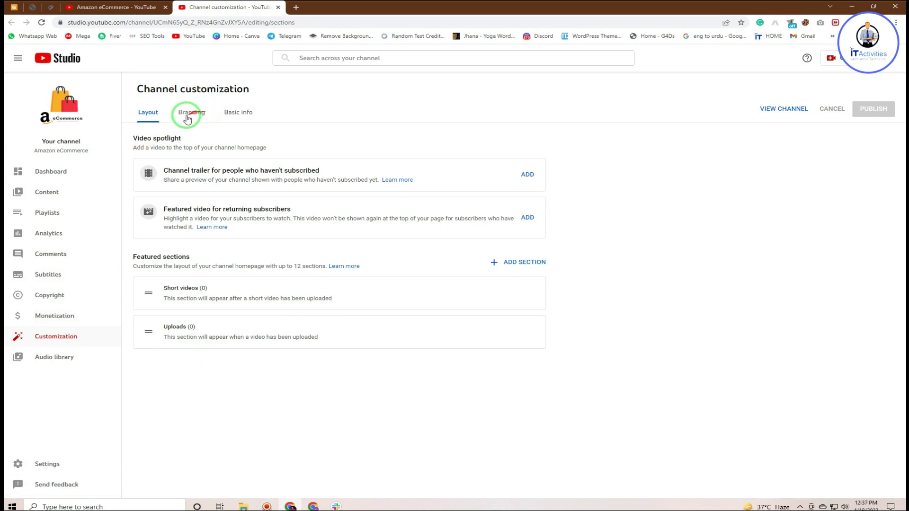
Step: Review the channel customization's branding, basic info and layout settings
{"action": "left_click", "coordinate": [182, 113]}
{"action": "left_click", "coordinate": [233, 110]}
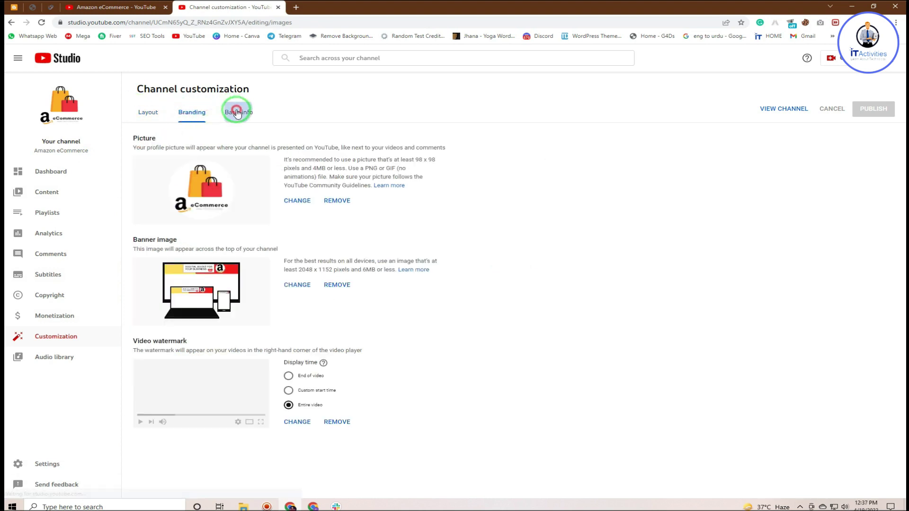
{"action": "scroll", "coordinate": [426, 275], "scroll_direction": "down", "scroll_amount": 2}
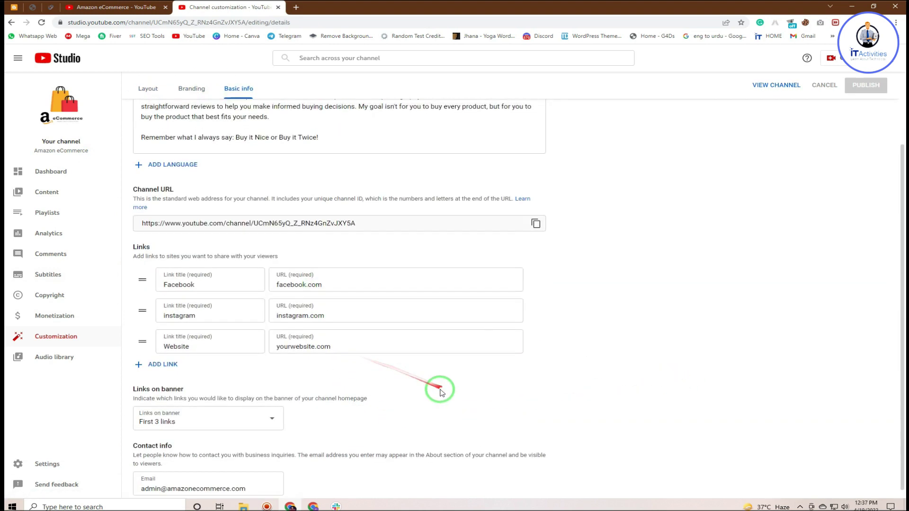
{"action": "scroll", "coordinate": [340, 331], "scroll_direction": "up", "scroll_amount": 2}
{"action": "left_click", "coordinate": [155, 115]}
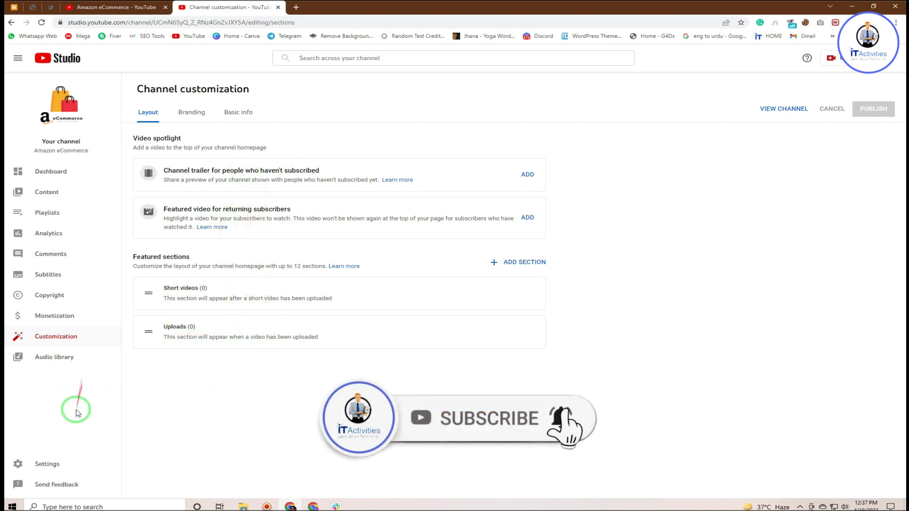
Step: Open the channel settings and choose USD — US Dollar as the default currency
{"action": "left_click", "coordinate": [71, 464]}
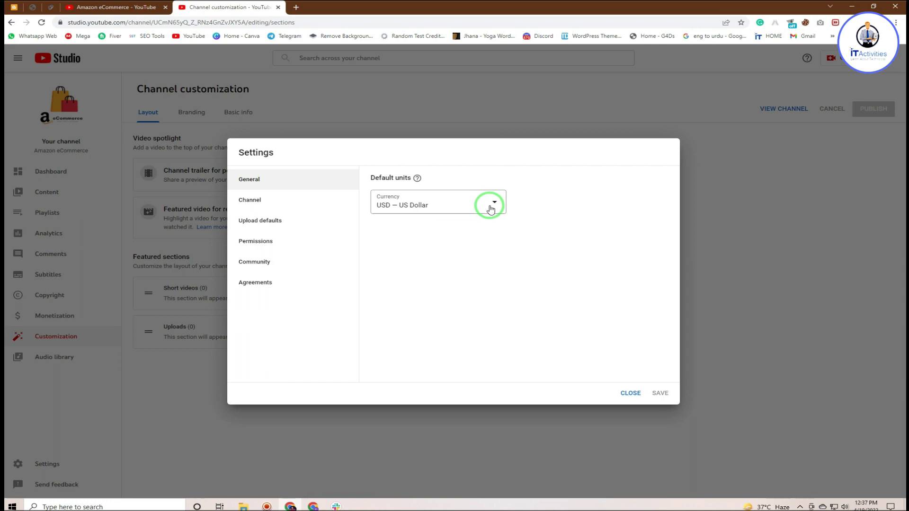
{"action": "left_click", "coordinate": [490, 209]}
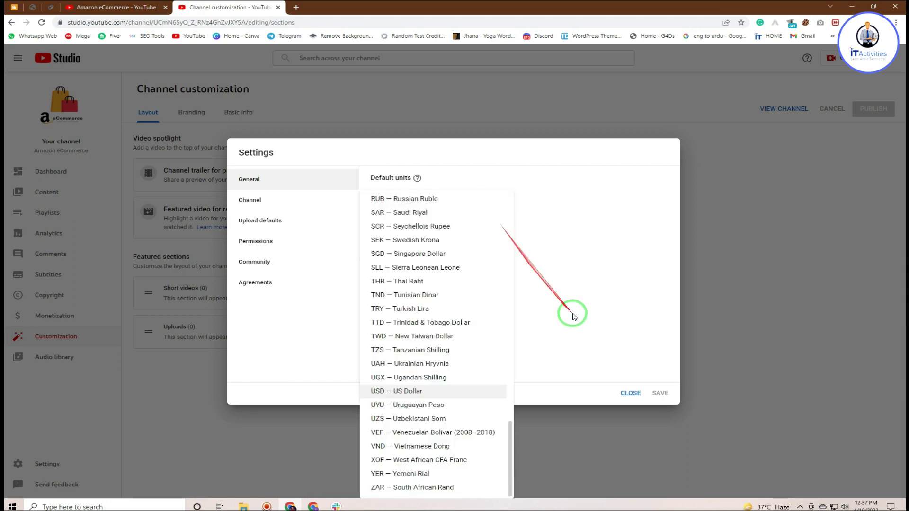
{"action": "left_click", "coordinate": [427, 391]}
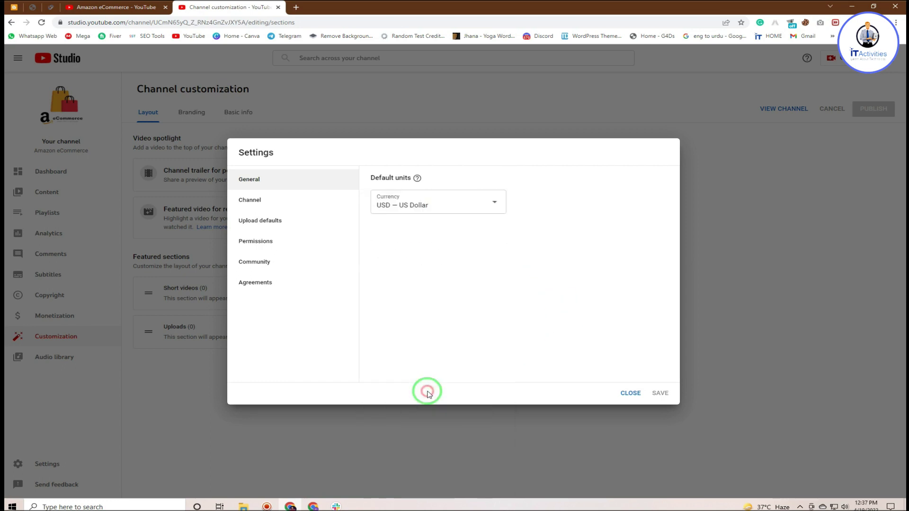
Step: Set the channel's country of residence to Pakistan in its basic info settings
{"action": "left_click", "coordinate": [282, 205]}
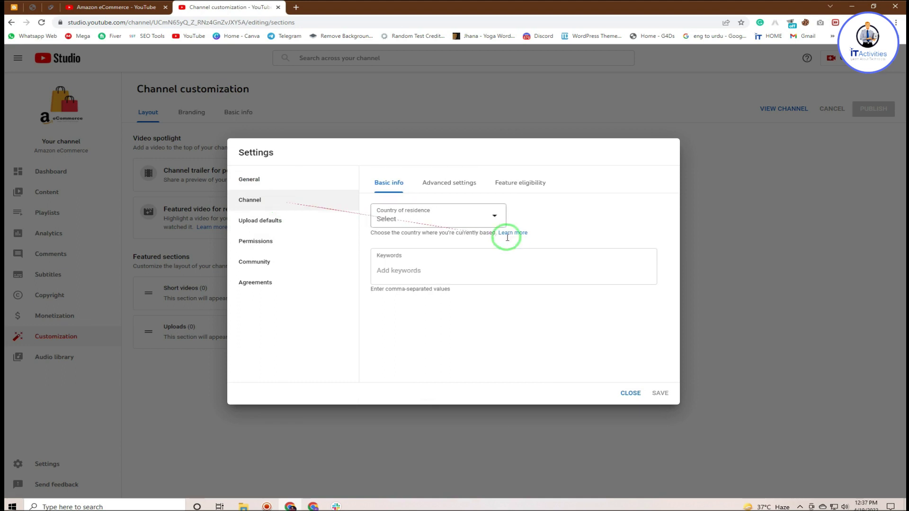
{"action": "left_click", "coordinate": [495, 218]}
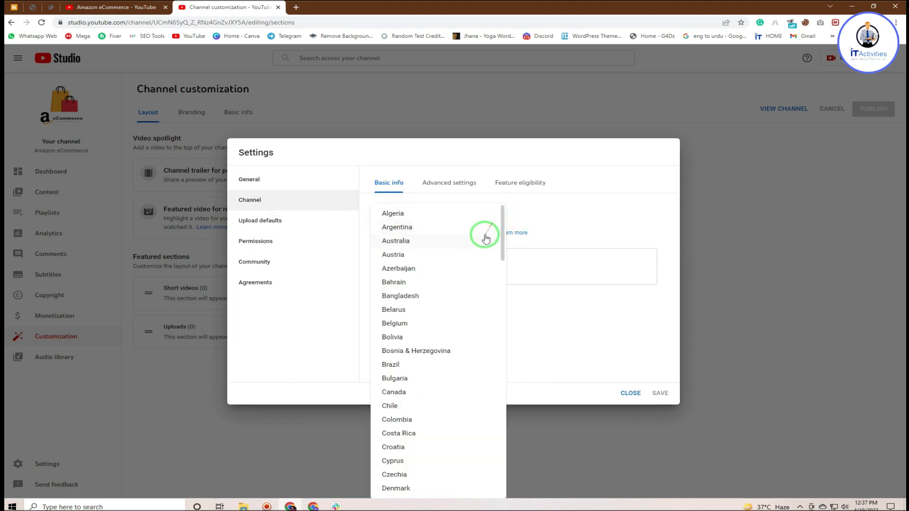
{"action": "scroll", "coordinate": [453, 291], "scroll_direction": "down", "scroll_amount": 20}
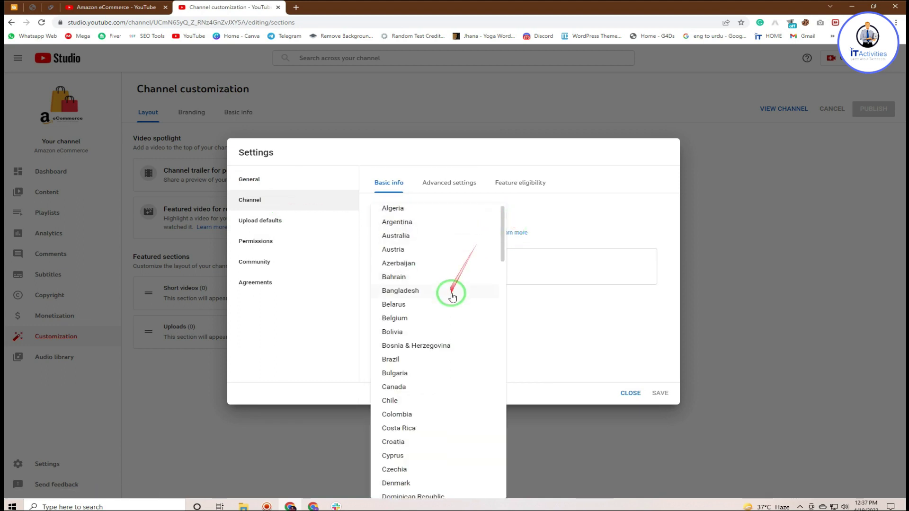
{"action": "scroll", "coordinate": [452, 296], "scroll_direction": "up", "scroll_amount": 2}
{"action": "scroll", "coordinate": [453, 296], "scroll_direction": "down", "scroll_amount": 2}
{"action": "scroll", "coordinate": [453, 297], "scroll_direction": "up", "scroll_amount": 4}
{"action": "scroll", "coordinate": [452, 296], "scroll_direction": "up", "scroll_amount": 1}
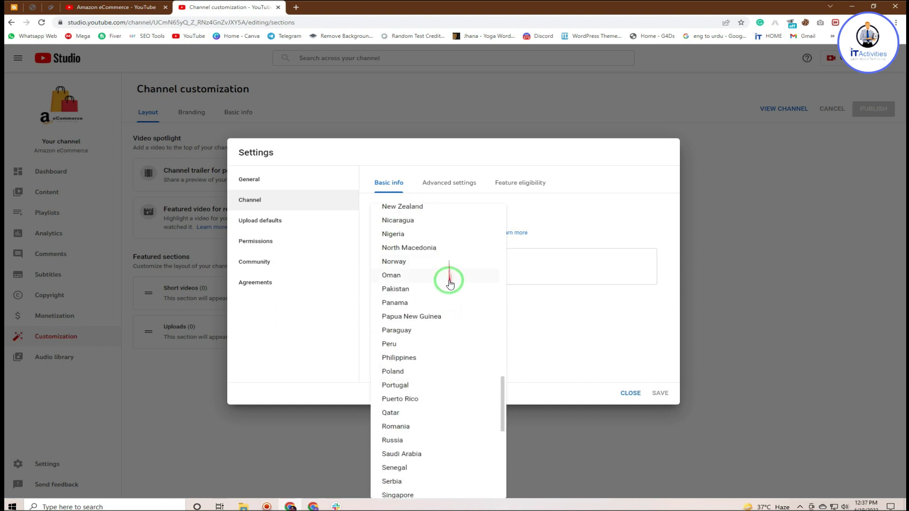
{"action": "left_click", "coordinate": [448, 288]}
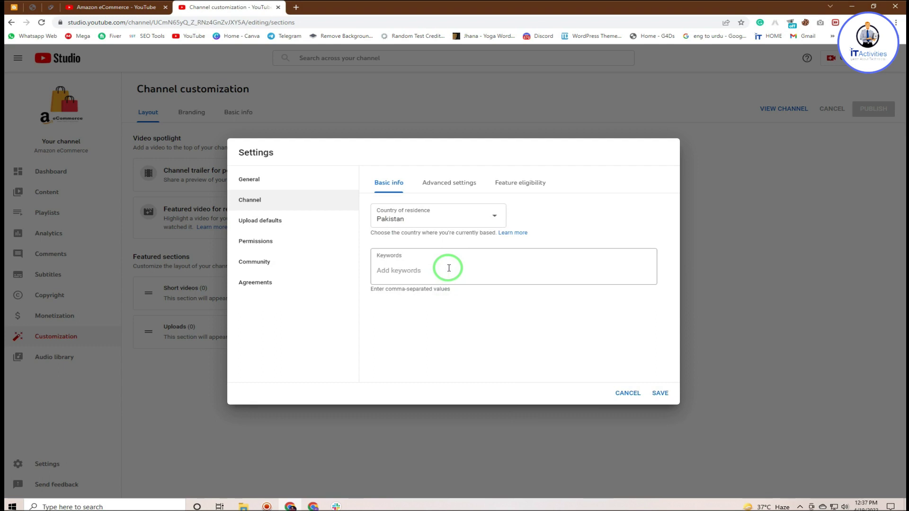
Step: Search Google for "youtube keyword generator" in a new browser tab and open the Keyword Tool site for YouTube
{"action": "left_click", "coordinate": [448, 269]}
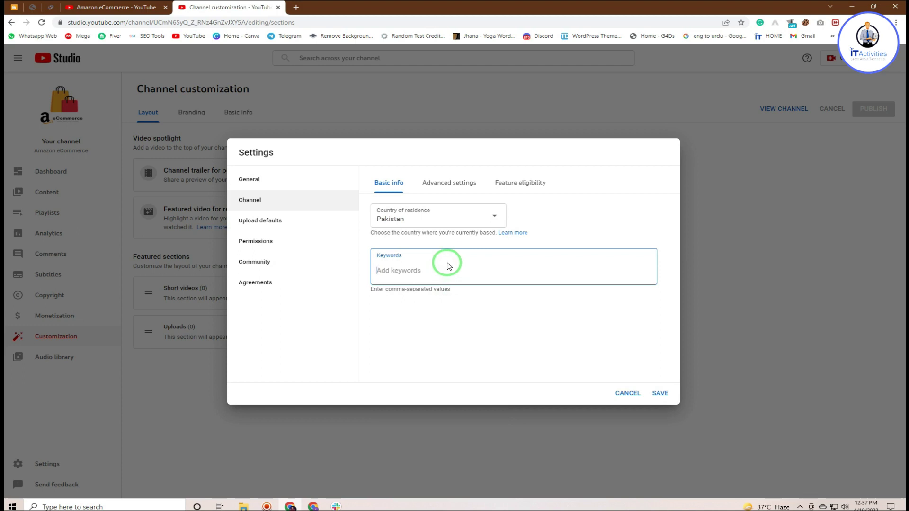
{"action": "left_click", "coordinate": [297, 6]}
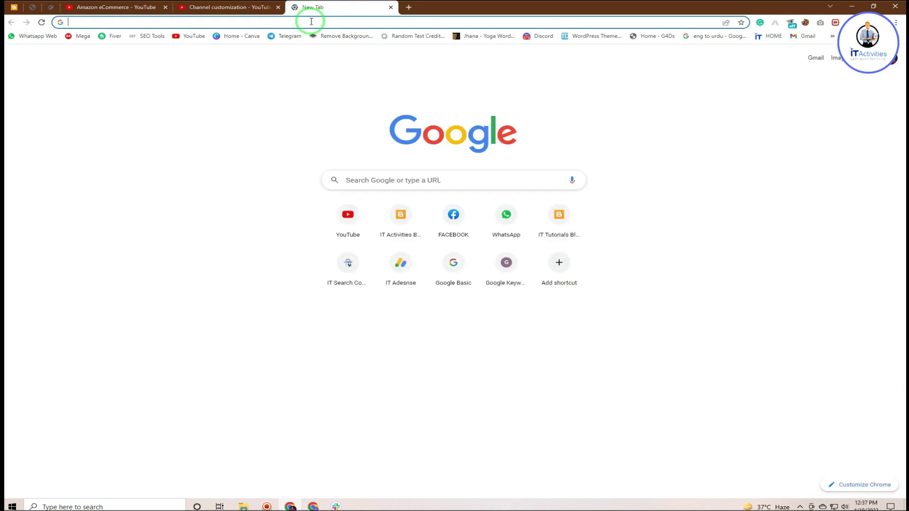
{"action": "type", "text": "youtube keyword generator"}
{"action": "key", "text": "Return"}
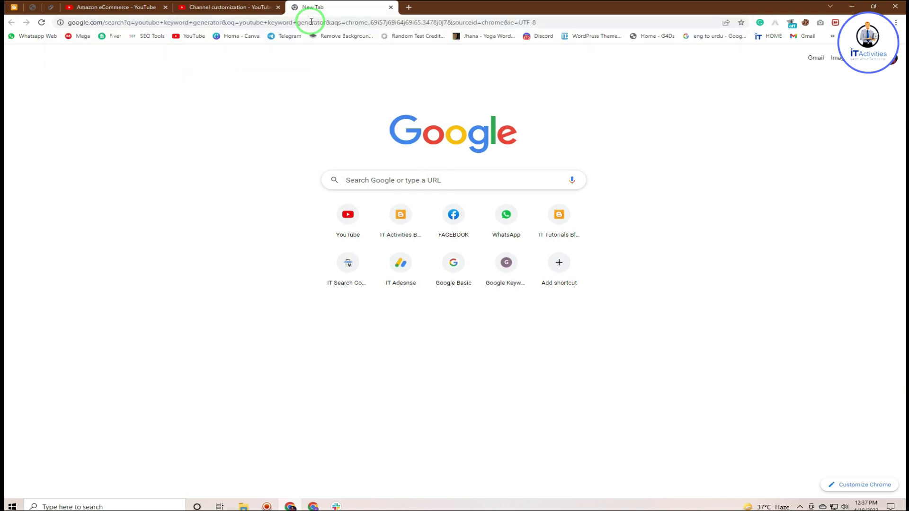
{"action": "left_click", "coordinate": [241, 133]}
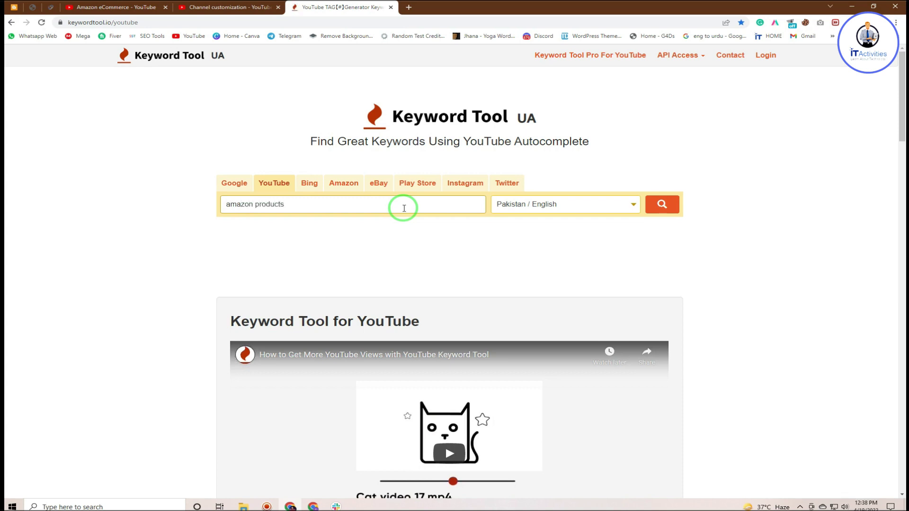
Step: Generate YouTube keyword suggestions for "amazon products" with Pakistan / English and look through the list
{"action": "left_click", "coordinate": [661, 204]}
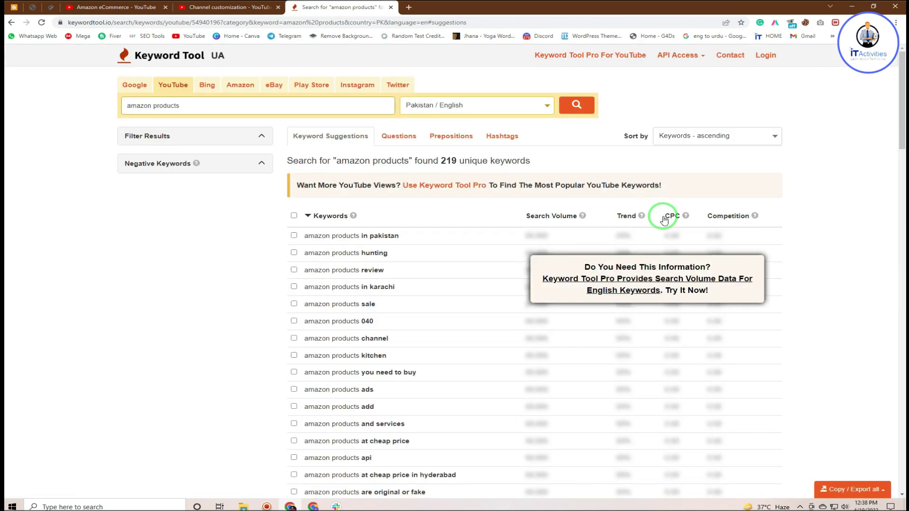
{"action": "scroll", "coordinate": [399, 213], "scroll_direction": "down", "scroll_amount": 1}
{"action": "scroll", "coordinate": [397, 233], "scroll_direction": "up", "scroll_amount": 1}
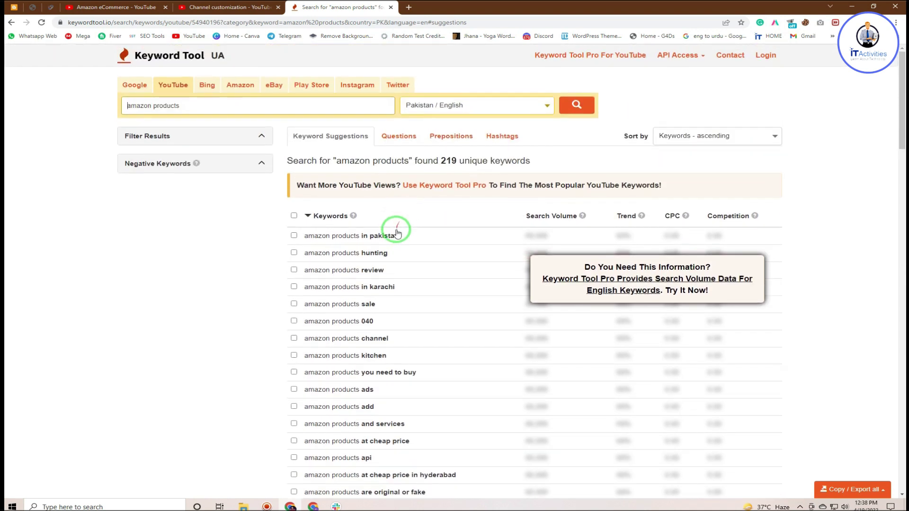
{"action": "scroll", "coordinate": [331, 244], "scroll_direction": "down", "scroll_amount": 12}
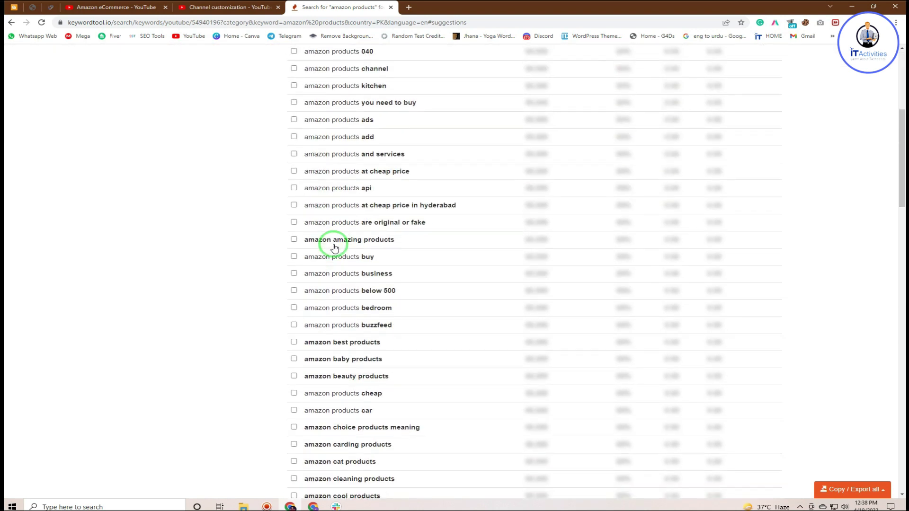
{"action": "scroll", "coordinate": [331, 243], "scroll_direction": "up", "scroll_amount": 12}
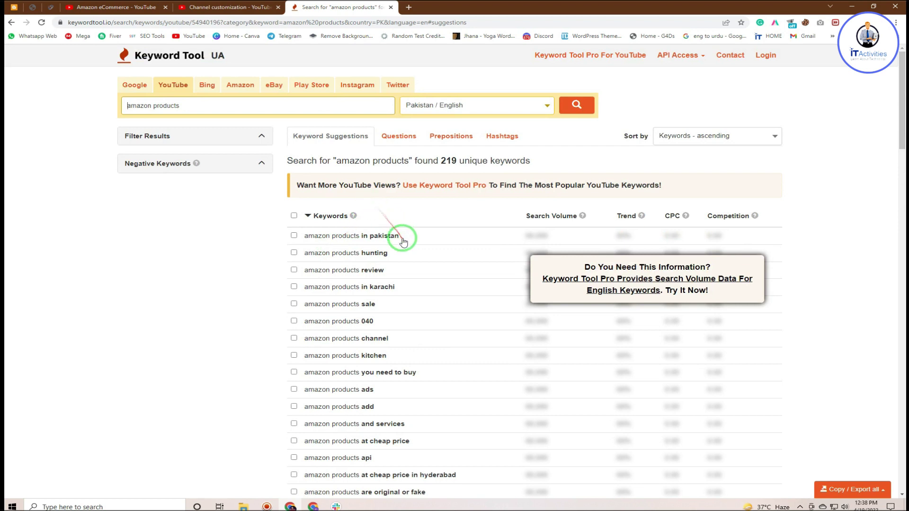
Step: Select all the keyword suggestions, copy them to the clipboard and look through the list
{"action": "left_click", "coordinate": [295, 215]}
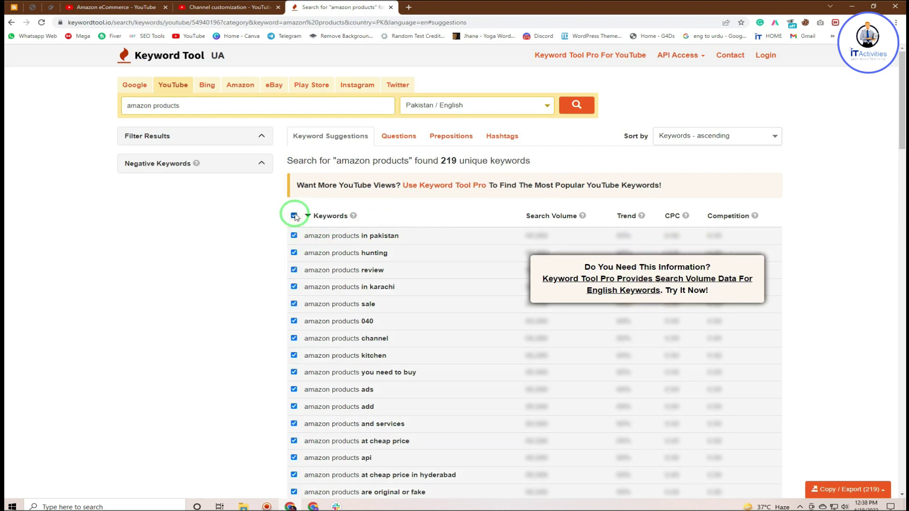
{"action": "left_click", "coordinate": [847, 492]}
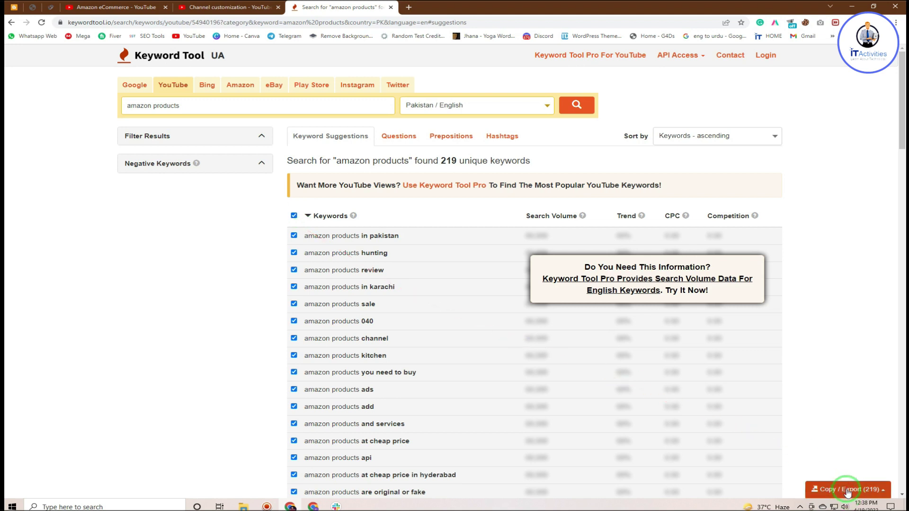
{"action": "left_click", "coordinate": [294, 216]}
{"action": "left_click", "coordinate": [294, 216]}
{"action": "left_click", "coordinate": [876, 489]}
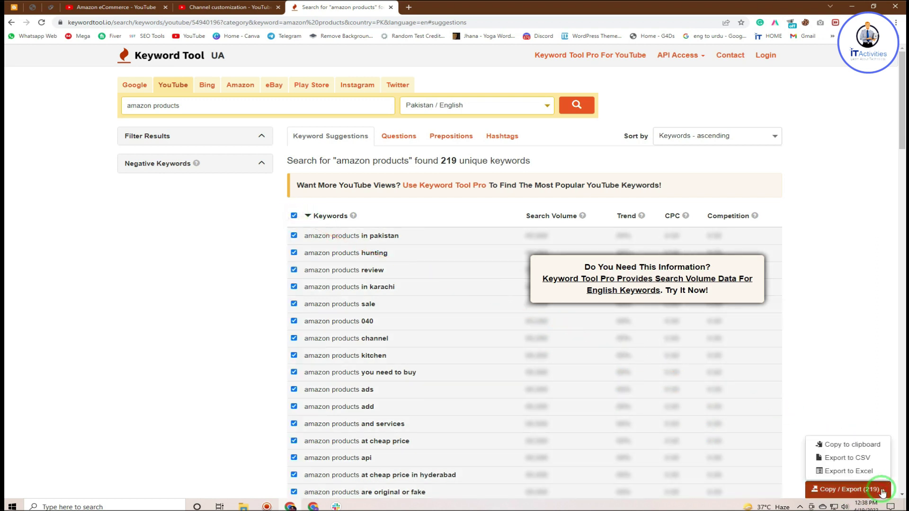
{"action": "left_click", "coordinate": [848, 445]}
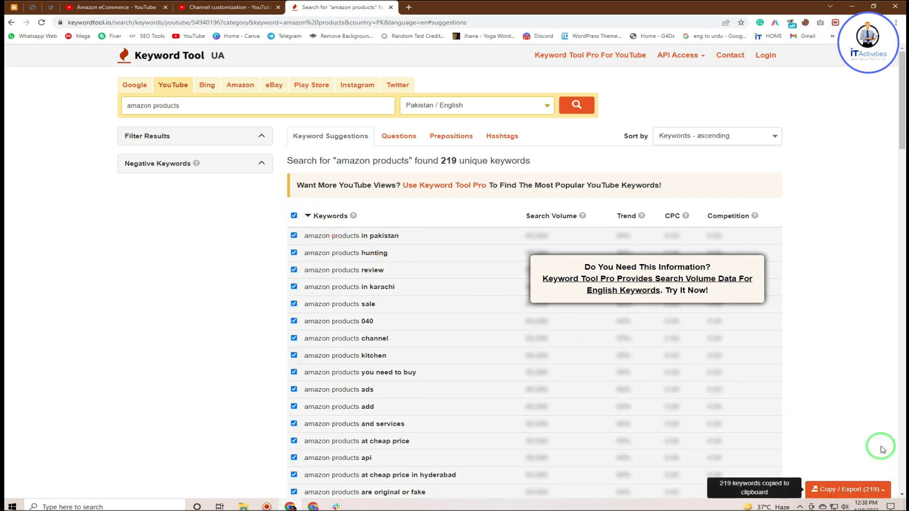
{"action": "scroll", "coordinate": [419, 336], "scroll_direction": "down", "scroll_amount": 7}
{"action": "scroll", "coordinate": [419, 336], "scroll_direction": "down", "scroll_amount": 10}
{"action": "scroll", "coordinate": [419, 337], "scroll_direction": "up", "scroll_amount": 17}
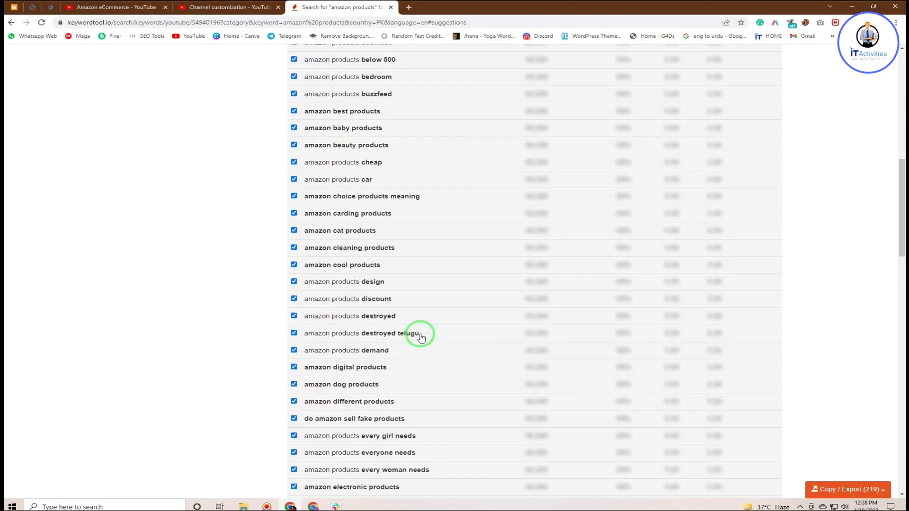
Step: Clear the full selection and select only the "amazon products" keywords "hunting", "review", "sale", "you need to buy", "ads" and "and services"
{"action": "left_click", "coordinate": [294, 216]}
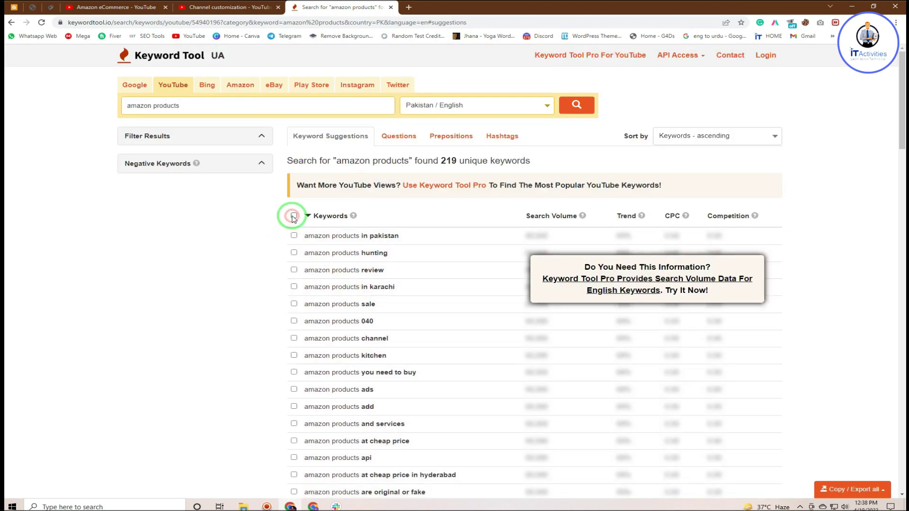
{"action": "left_click", "coordinate": [294, 236]}
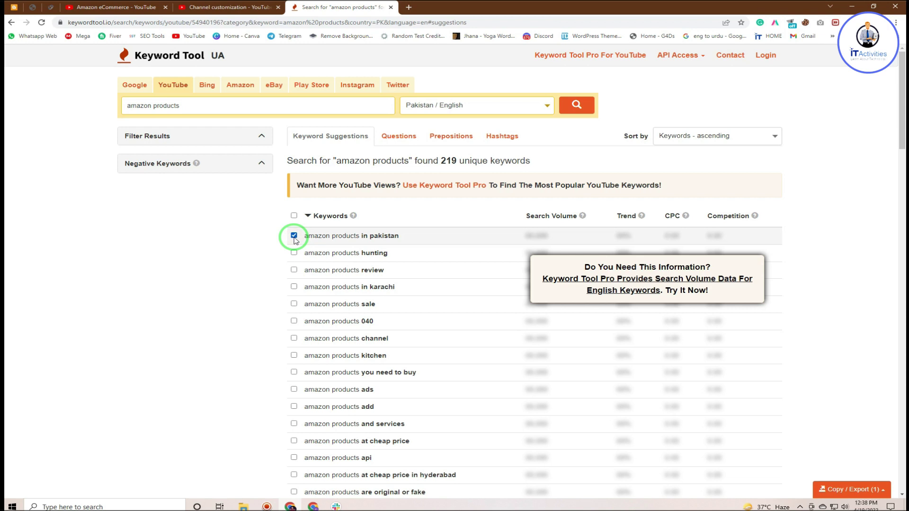
{"action": "left_click", "coordinate": [294, 236]}
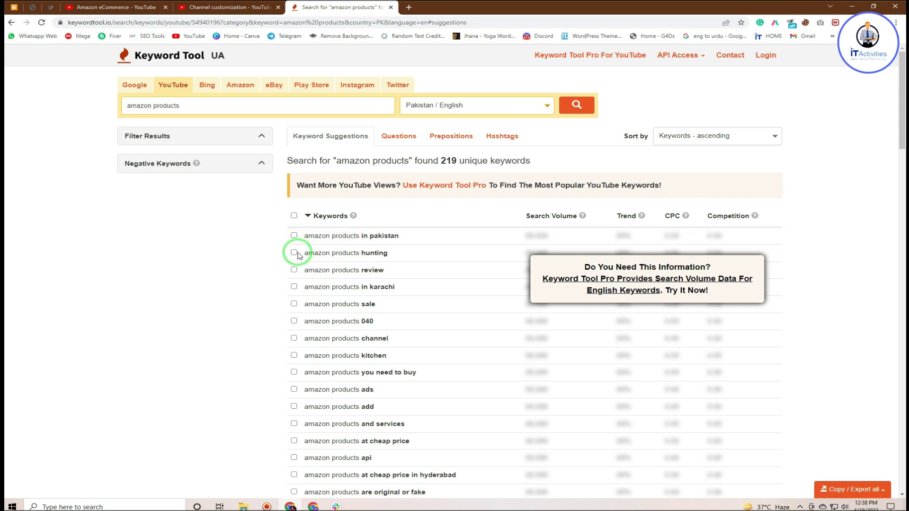
{"action": "left_click", "coordinate": [294, 254]}
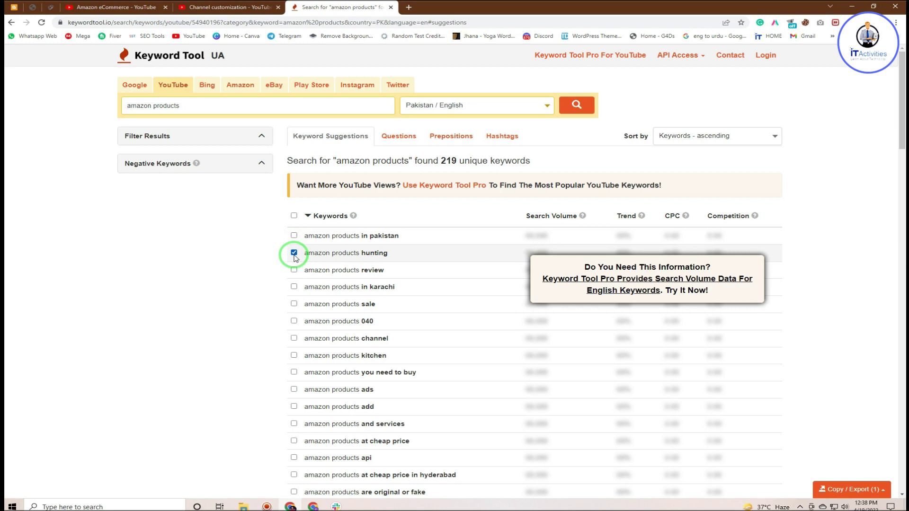
{"action": "left_click", "coordinate": [293, 271]}
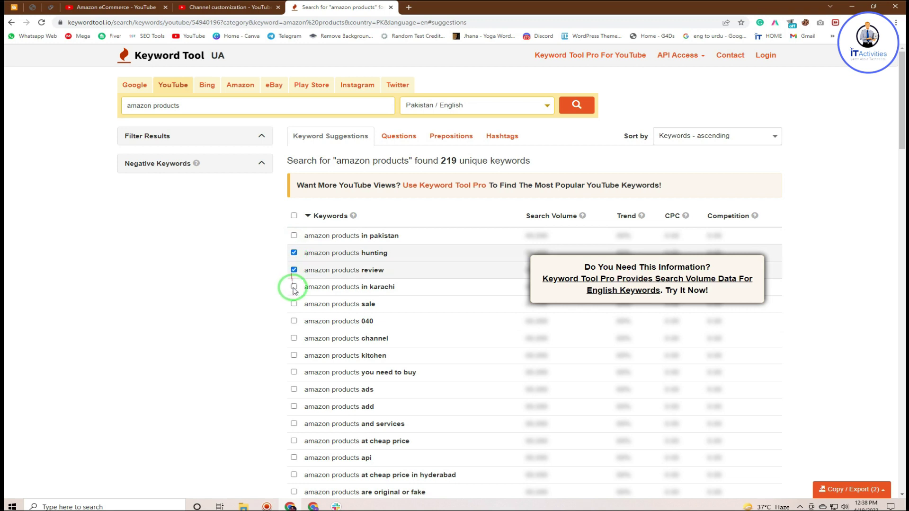
{"action": "left_click", "coordinate": [294, 304]}
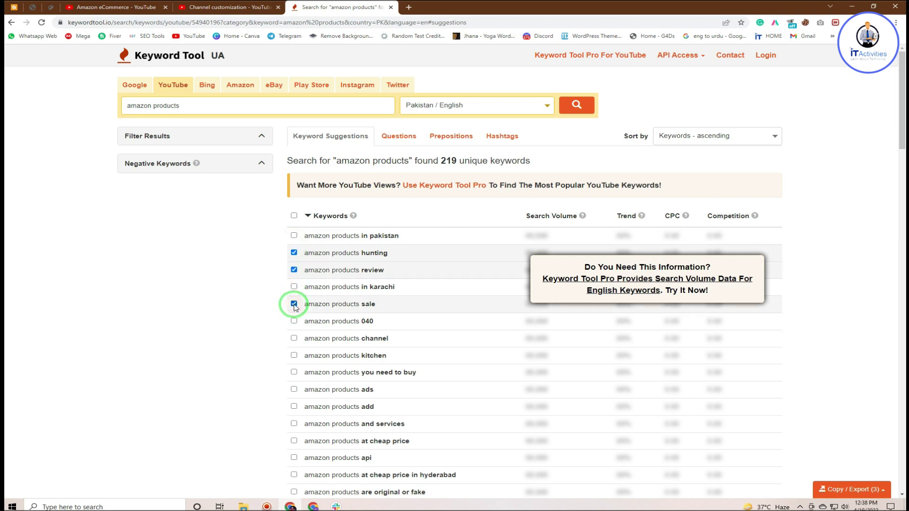
{"action": "scroll", "coordinate": [302, 337], "scroll_direction": "down", "scroll_amount": 1}
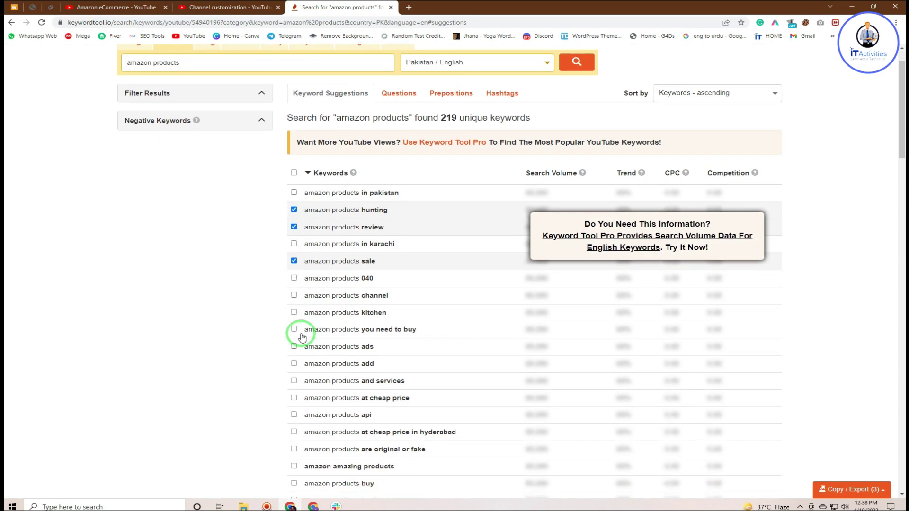
{"action": "left_click", "coordinate": [293, 330]}
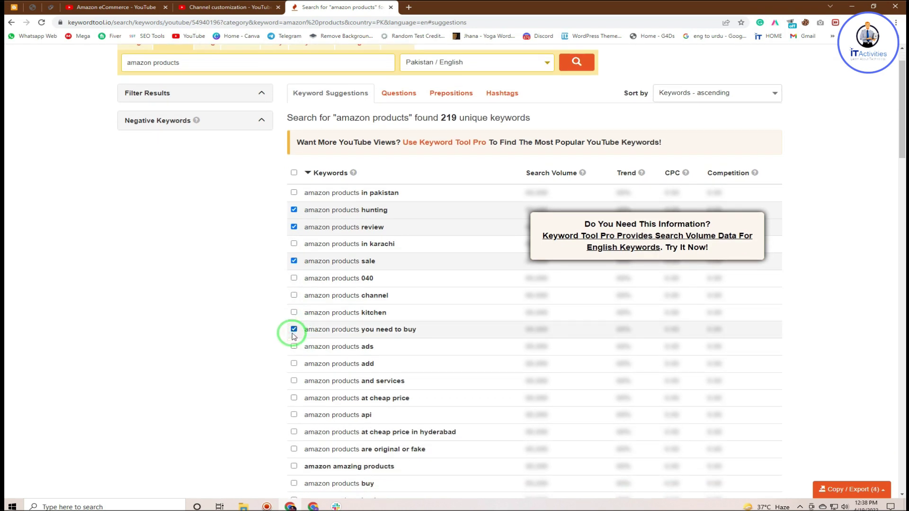
{"action": "left_click", "coordinate": [294, 347]}
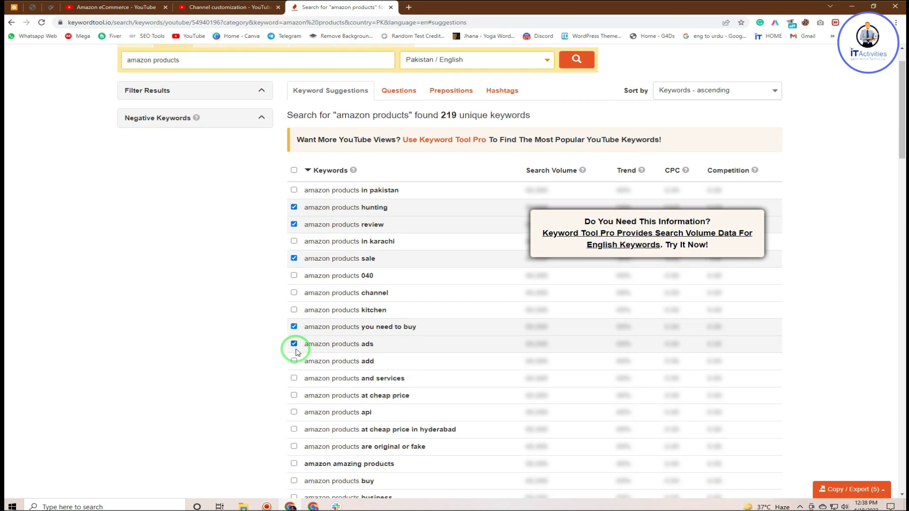
{"action": "scroll", "coordinate": [298, 350], "scroll_direction": "down", "scroll_amount": 4}
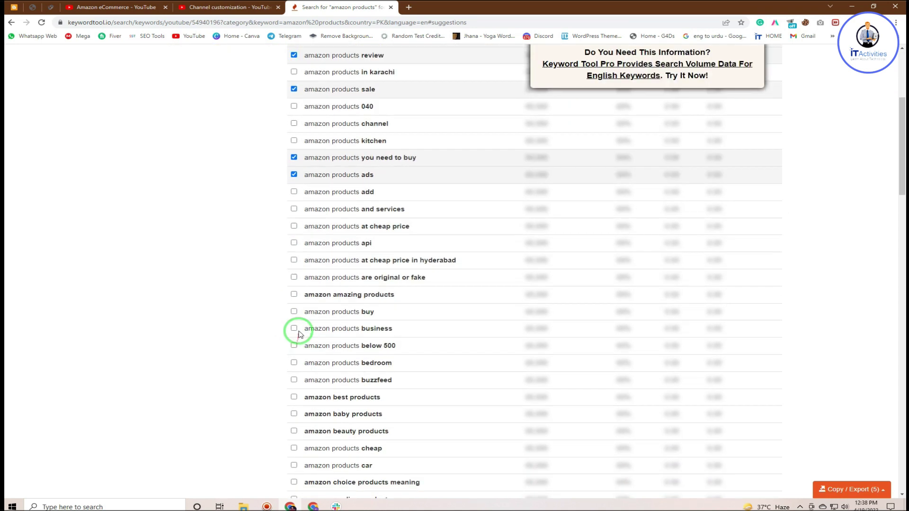
{"action": "left_click", "coordinate": [294, 210]}
Step: Copy the selected "amazon products" keywords to the clipboard and paste them into the Keywords field of the YouTube Studio channel settings
{"action": "scroll", "coordinate": [587, 343], "scroll_direction": "up", "scroll_amount": 5}
{"action": "left_click", "coordinate": [880, 490]}
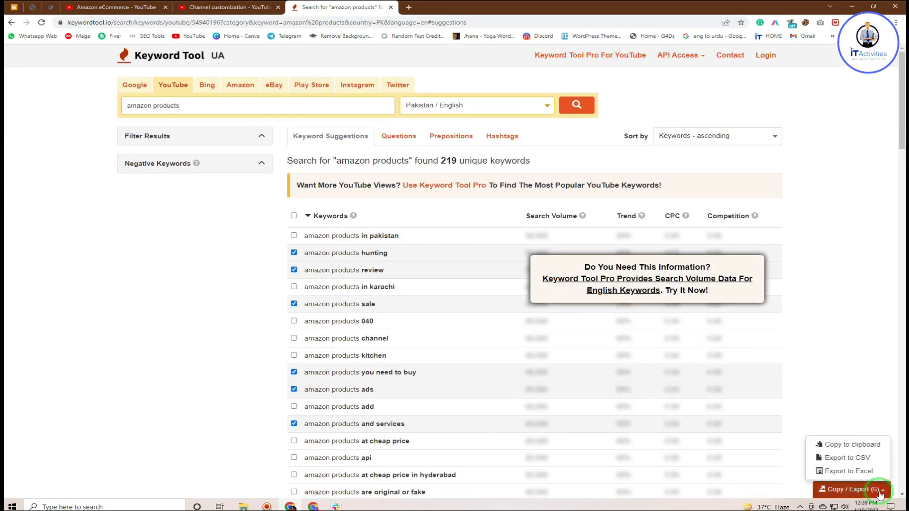
{"action": "left_click", "coordinate": [871, 445]}
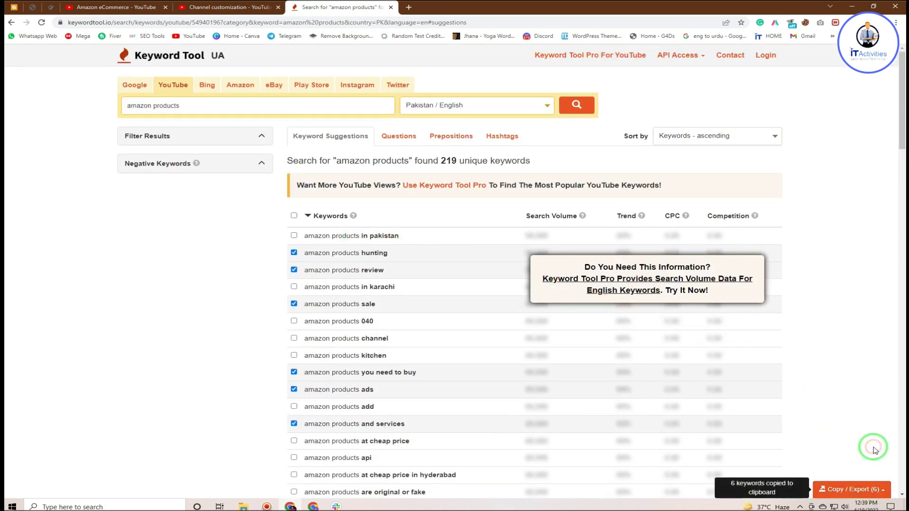
{"action": "left_click", "coordinate": [254, 5]}
{"action": "right_click", "coordinate": [414, 270]}
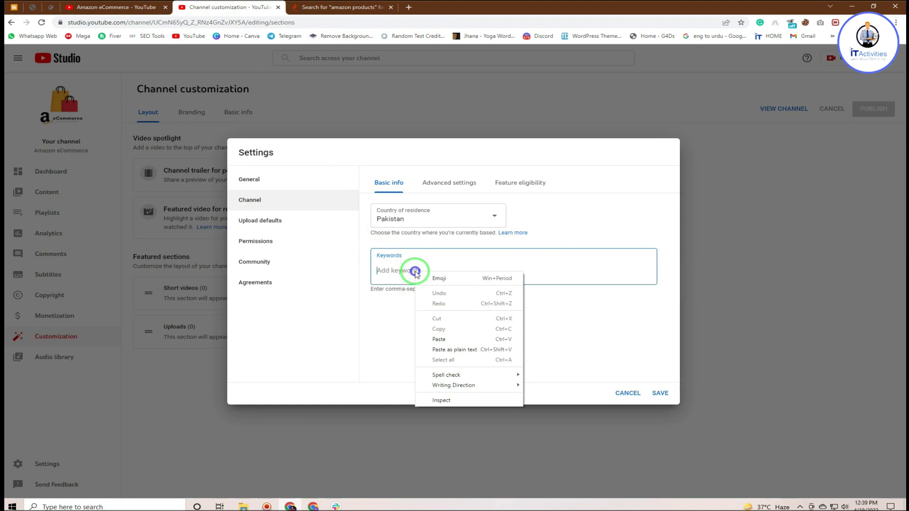
{"action": "left_click", "coordinate": [457, 340]}
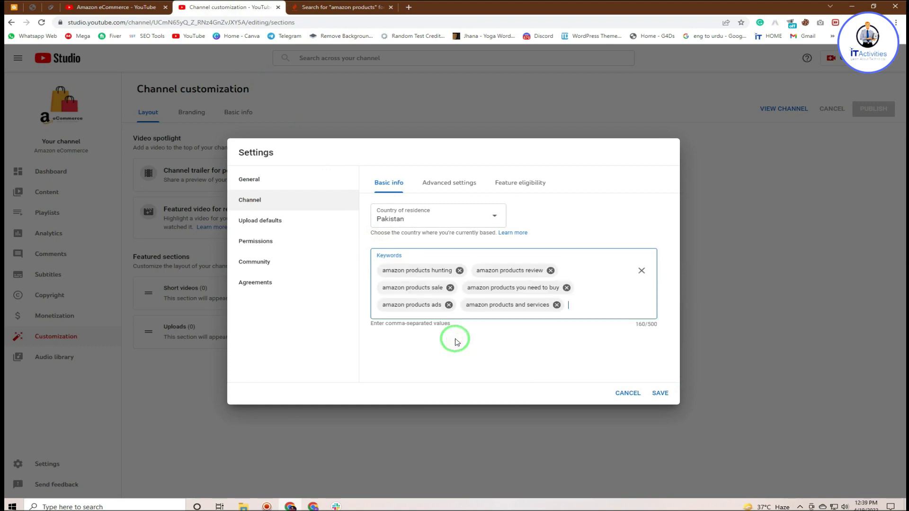
Step: Return to Keyword Tool, generate YouTube suggestions for "amazon ecommerce" and look through the list
{"action": "left_click", "coordinate": [332, 7]}
{"action": "left_click_drag", "start_coordinate": [182, 106], "coordinate": [152, 107]}
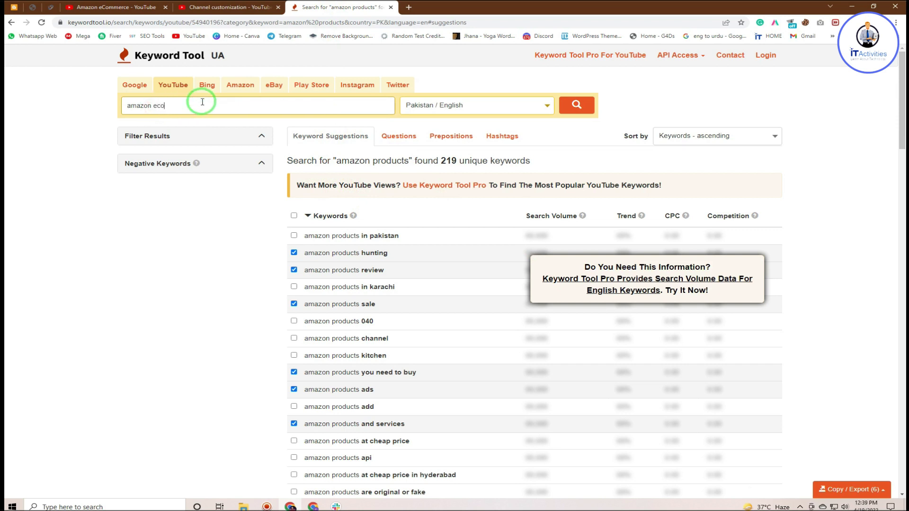
{"action": "key", "text": "Return"}
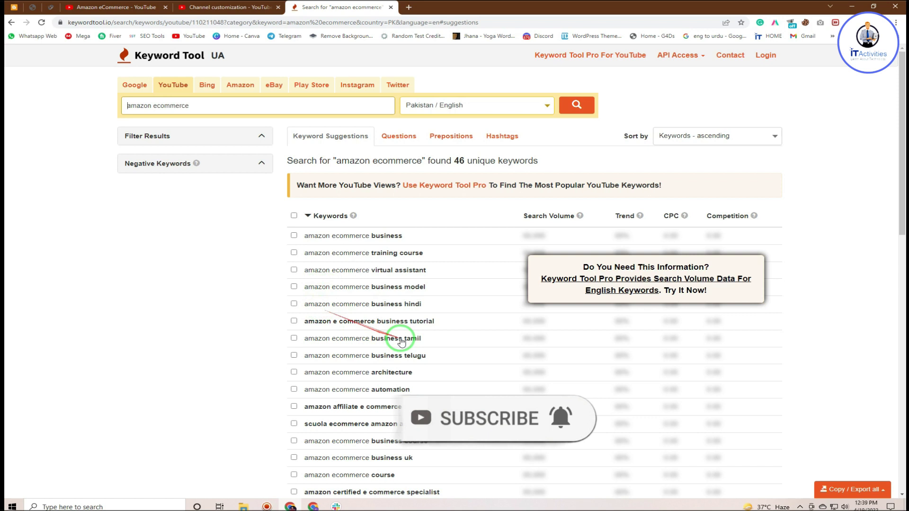
{"action": "scroll", "coordinate": [423, 357], "scroll_direction": "down", "scroll_amount": 2}
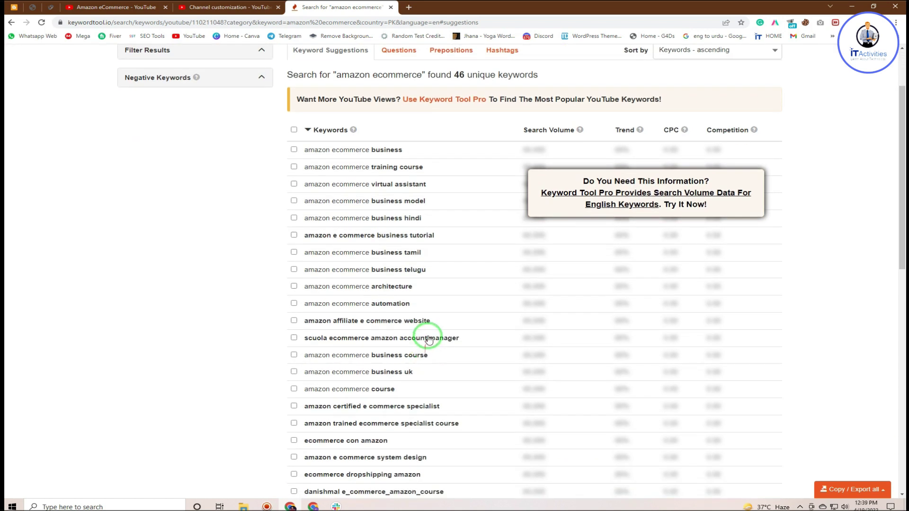
{"action": "scroll", "coordinate": [430, 327], "scroll_direction": "up", "scroll_amount": 2}
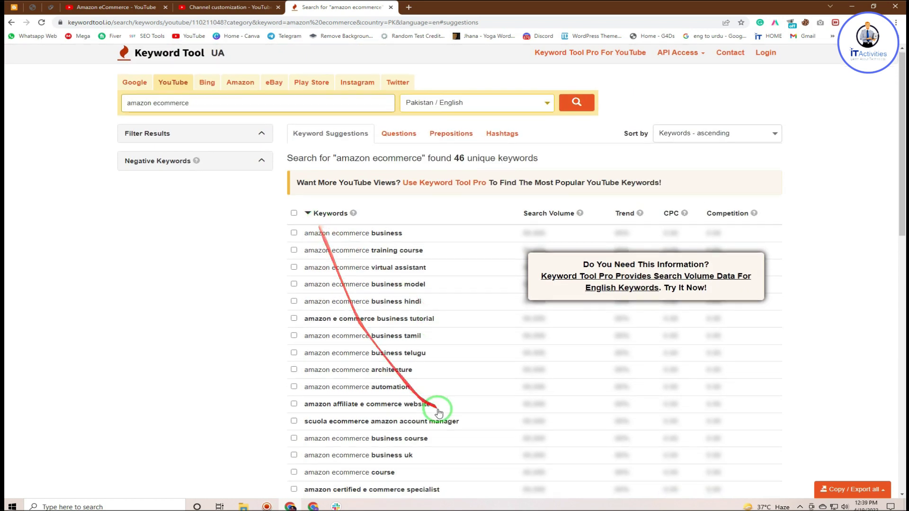
{"action": "scroll", "coordinate": [438, 398], "scroll_direction": "down", "scroll_amount": 4}
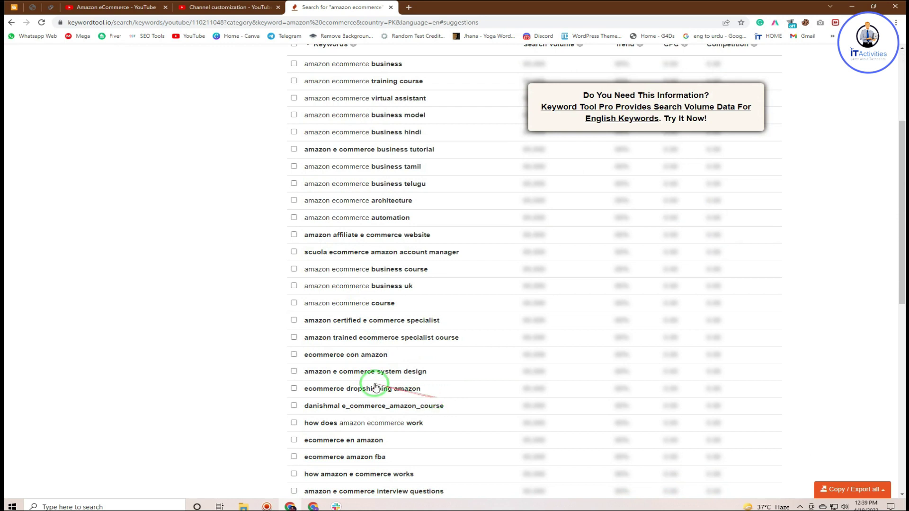
{"action": "scroll", "coordinate": [469, 435], "scroll_direction": "down", "scroll_amount": 3}
{"action": "scroll", "coordinate": [448, 433], "scroll_direction": "up", "scroll_amount": 7}
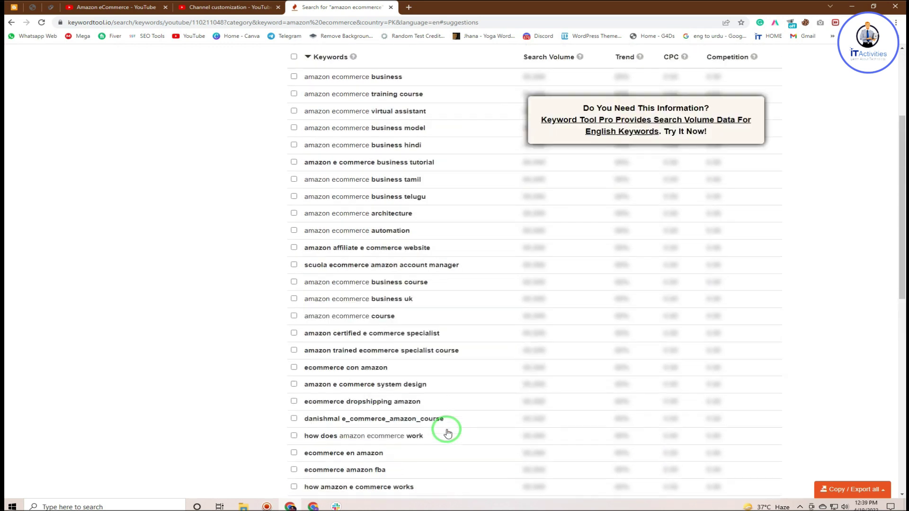
Step: Generate YouTube keyword suggestions for "amzon camera", correcting the misspelled word "camear" in the search term
{"action": "left_click_drag", "start_coordinate": [207, 108], "coordinate": [97, 102]}
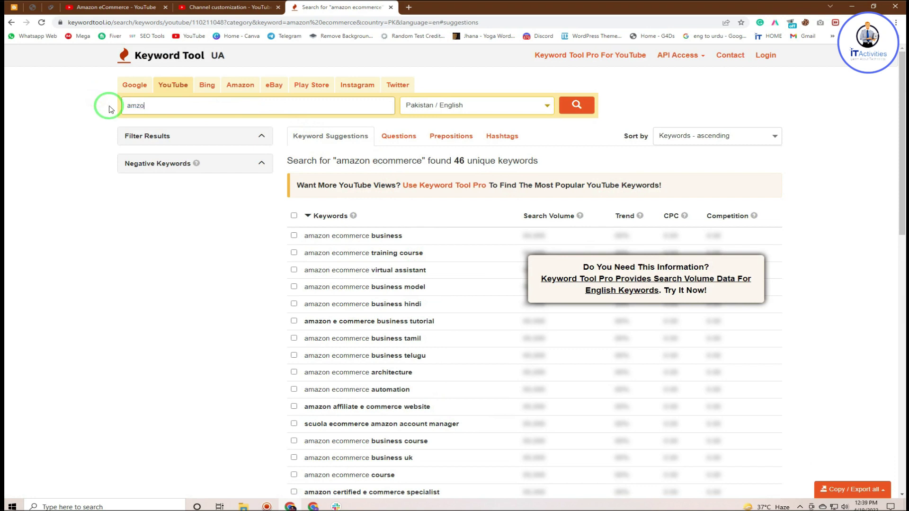
{"action": "key", "text": "Return"}
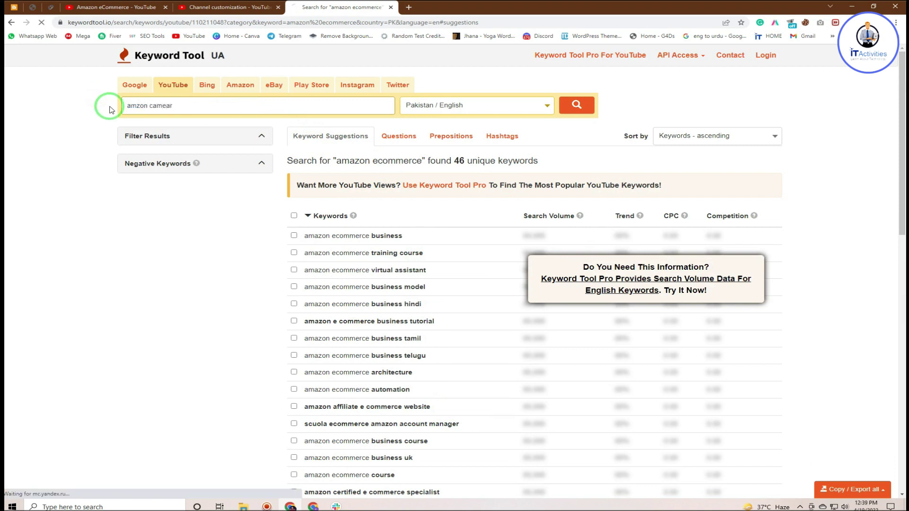
{"action": "left_click", "coordinate": [260, 110]}
{"action": "key", "text": "BackSpace"}
{"action": "key", "text": "BackSpace"}
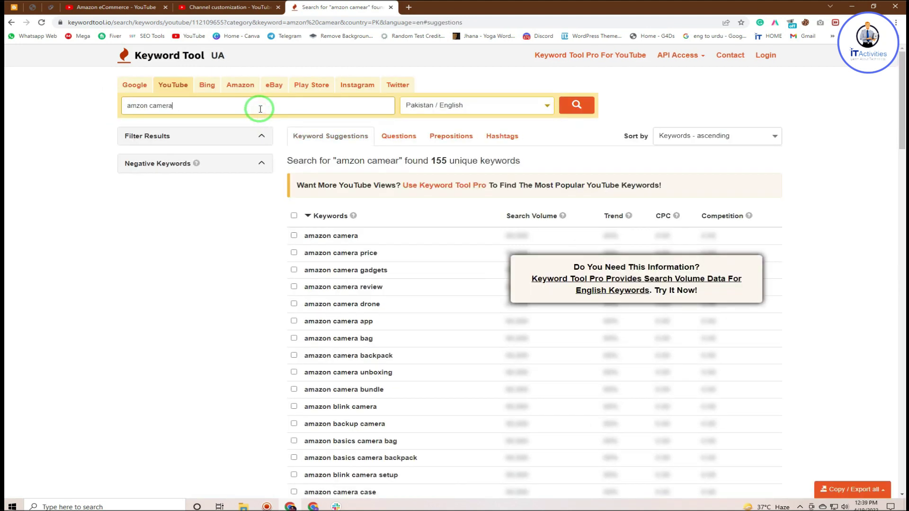
{"action": "type", "text": "ra"}
{"action": "key", "text": "Return"}
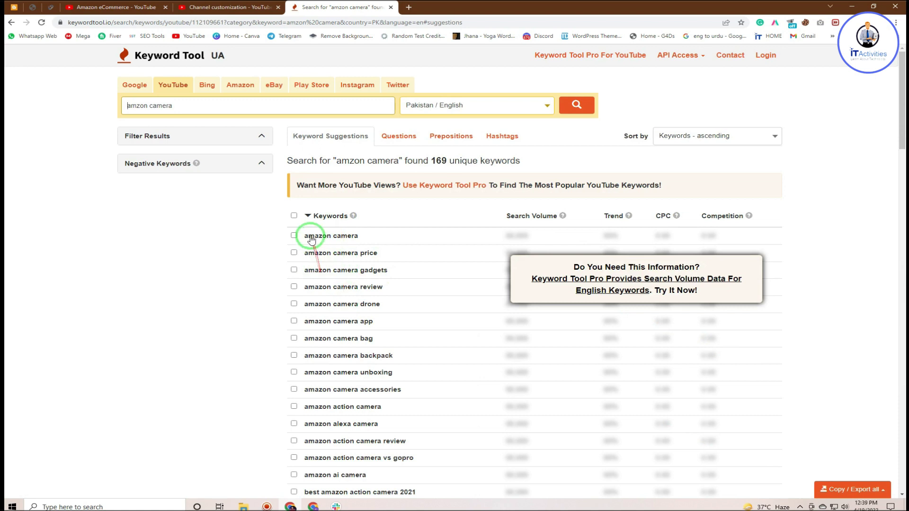
Step: Select the first ten camera keyword suggestions, from "amazon camera" through "amazon camera accessories"
{"action": "left_click", "coordinate": [295, 236]}
{"action": "left_click", "coordinate": [294, 253]}
{"action": "left_click", "coordinate": [294, 271]}
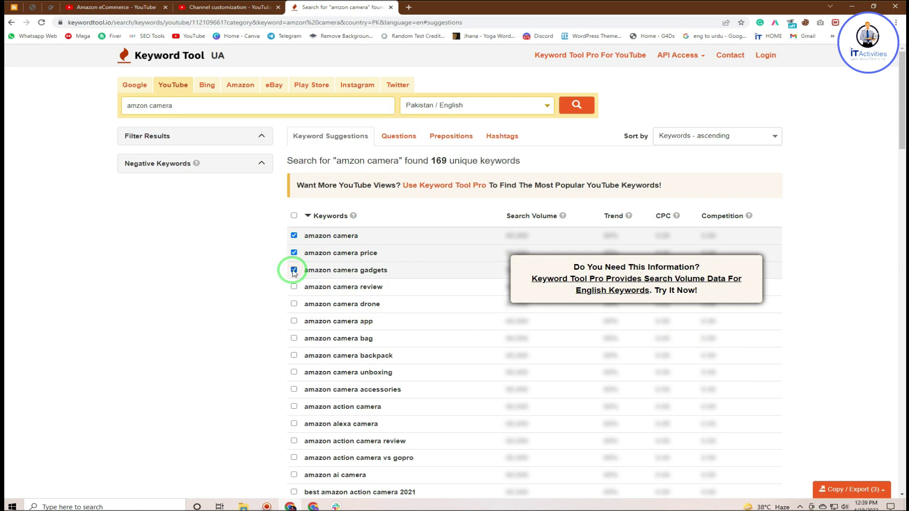
{"action": "left_click", "coordinate": [294, 287]}
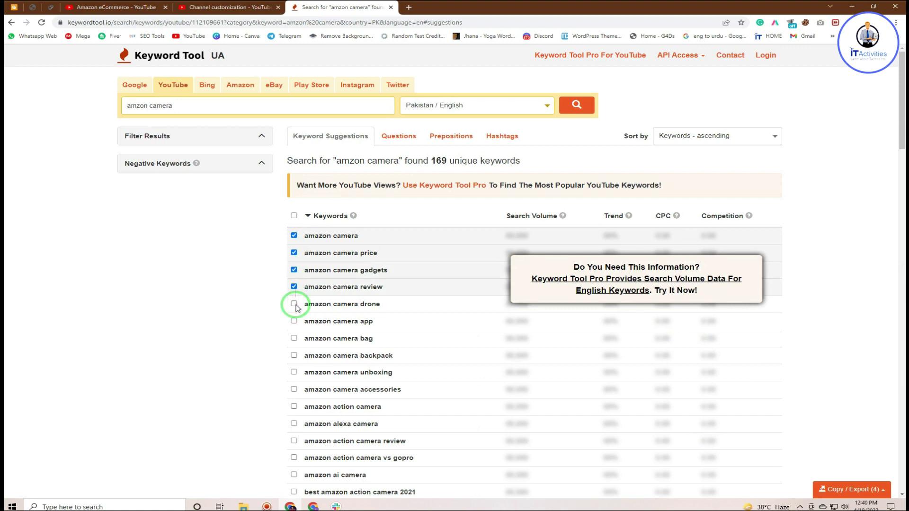
{"action": "left_click", "coordinate": [295, 304]}
{"action": "left_click", "coordinate": [294, 321]}
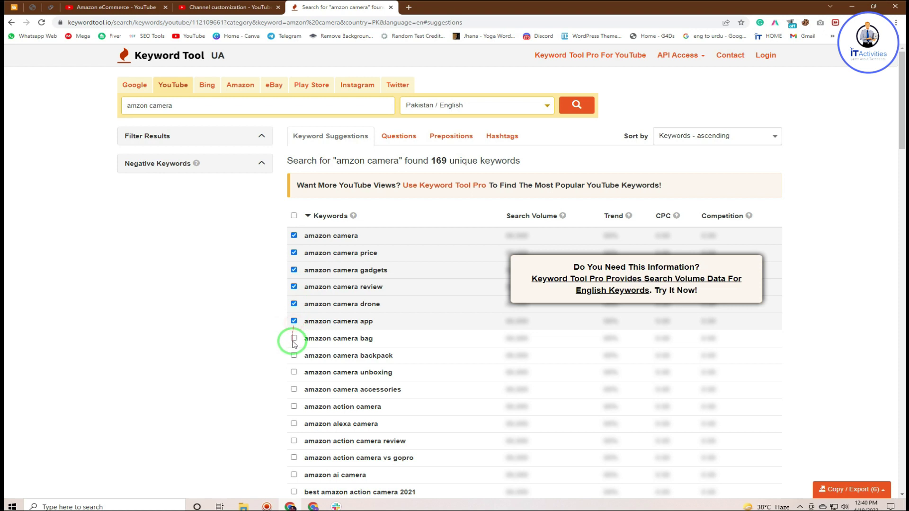
{"action": "left_click", "coordinate": [293, 338]}
{"action": "left_click", "coordinate": [294, 355]}
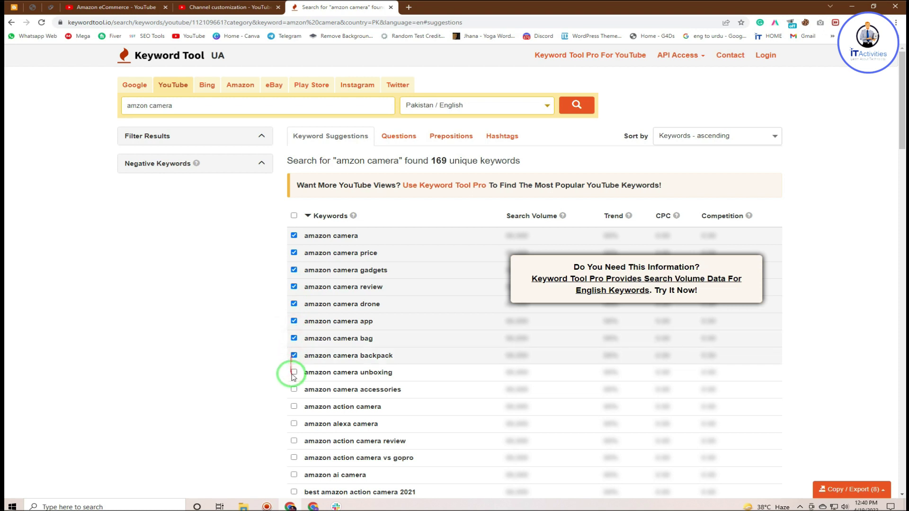
{"action": "left_click", "coordinate": [294, 373]}
{"action": "left_click", "coordinate": [294, 389]}
Step: Copy the selected camera keywords to the clipboard and add them after the existing keywords in the YouTube Studio channel settings
{"action": "left_click", "coordinate": [823, 489]}
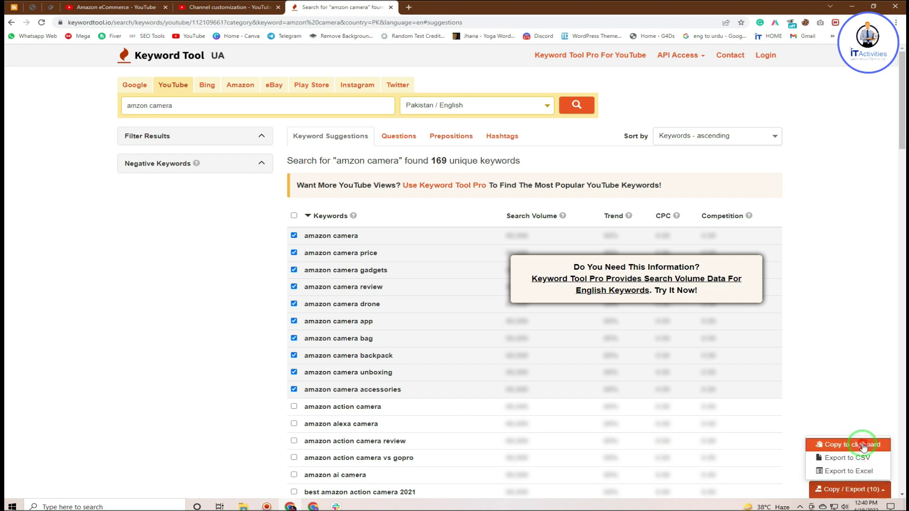
{"action": "left_click", "coordinate": [863, 447]}
{"action": "left_click", "coordinate": [223, 7]}
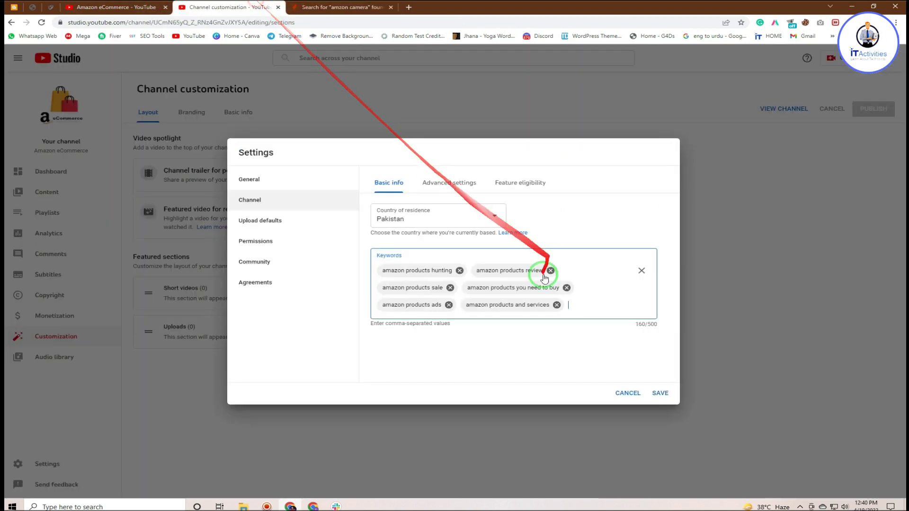
{"action": "right_click", "coordinate": [585, 300]}
{"action": "left_click", "coordinate": [613, 366]}
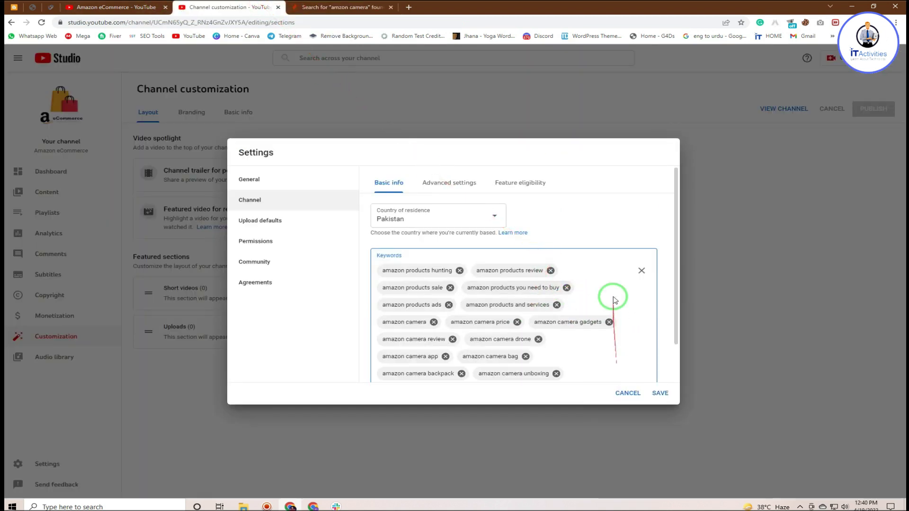
{"action": "scroll", "coordinate": [614, 300], "scroll_direction": "down", "scroll_amount": 1}
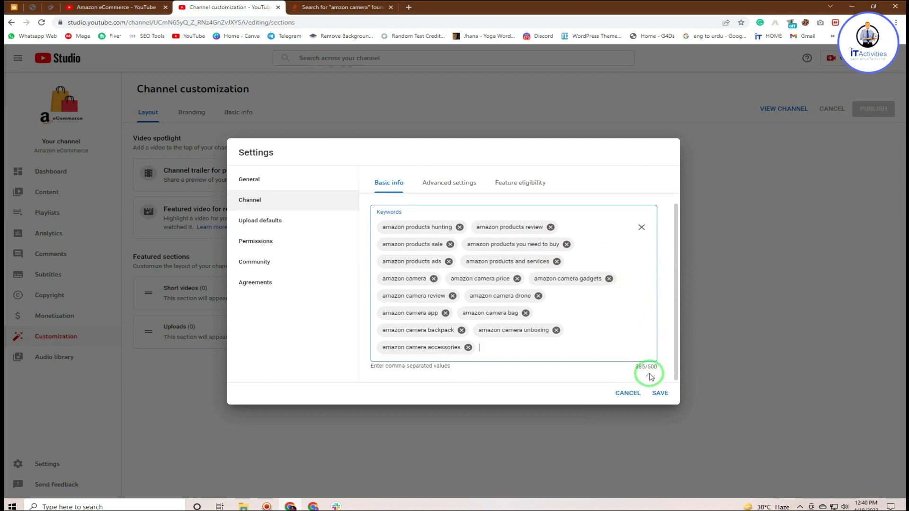
Step: Close the Keyword Tool browser tab and return to the channel's basic info settings in YouTube Studio
{"action": "left_click", "coordinate": [326, 8]}
{"action": "left_click_drag", "start_coordinate": [313, 105], "coordinate": [80, 101]}
{"action": "left_click", "coordinate": [69, 124]}
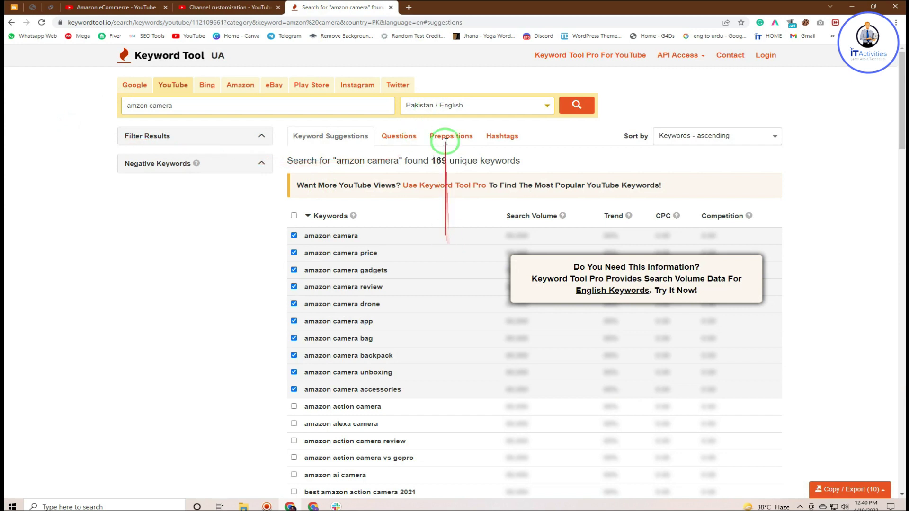
{"action": "left_click", "coordinate": [392, 7]}
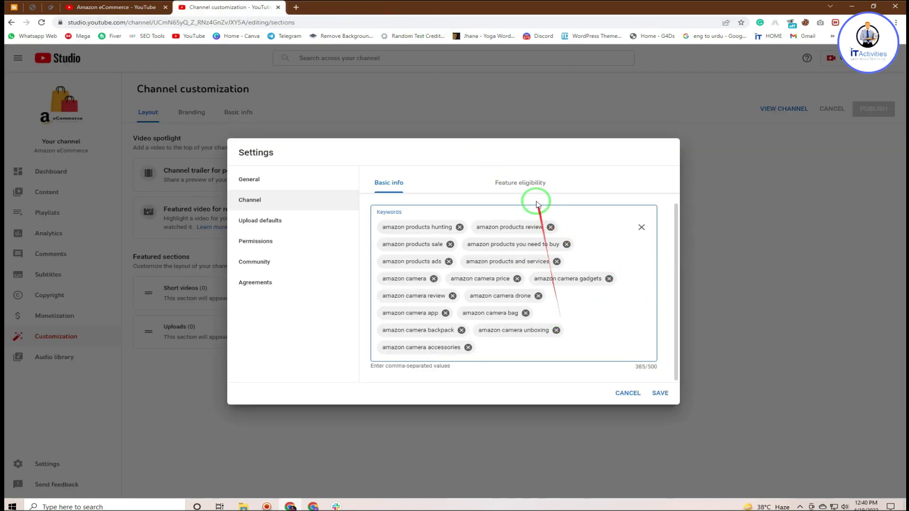
{"action": "scroll", "coordinate": [528, 234], "scroll_direction": "up", "scroll_amount": 2}
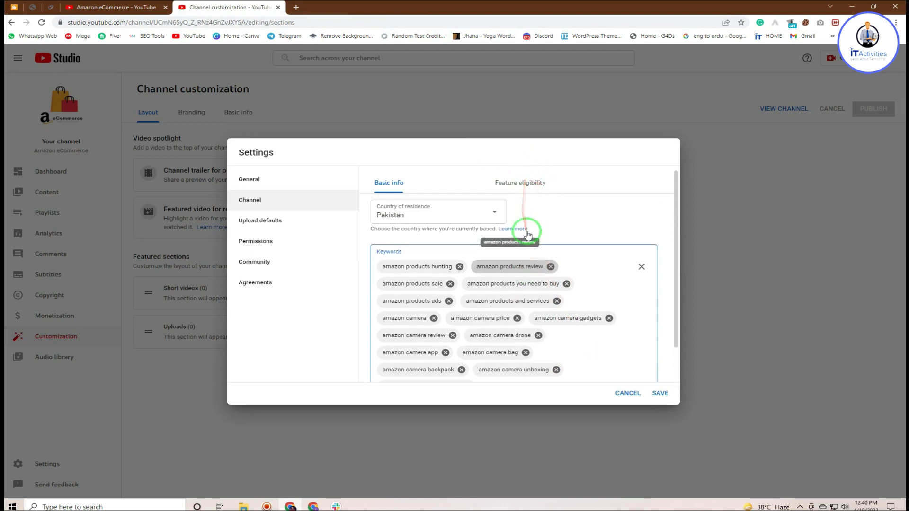
Step: Examine the channel's feature eligibility, including the benefits and requirements of the Intermediate features
{"action": "left_click", "coordinate": [528, 186]}
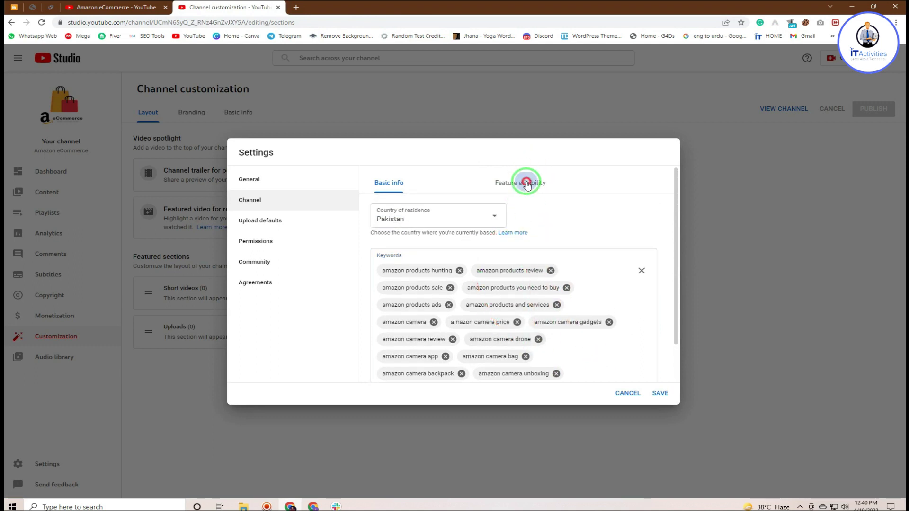
{"action": "mouse_move", "coordinate": [545, 301]}
{"action": "left_mouse_down"}
{"action": "mouse_move", "coordinate": [629, 246]}
{"action": "mouse_move", "coordinate": [431, 269]}
{"action": "left_mouse_up"}
{"action": "left_click_drag", "start_coordinate": [397, 243], "coordinate": [637, 250]}
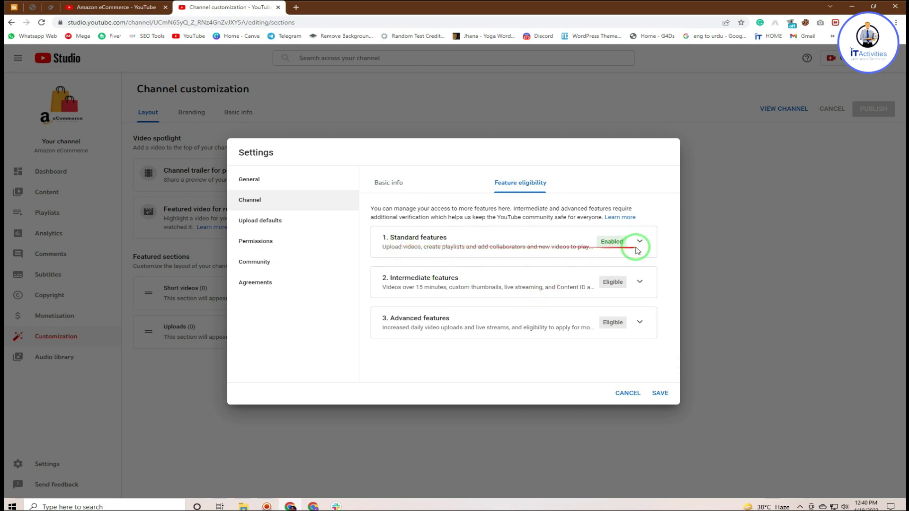
{"action": "left_click_drag", "start_coordinate": [379, 284], "coordinate": [586, 287]}
{"action": "left_click", "coordinate": [530, 301]}
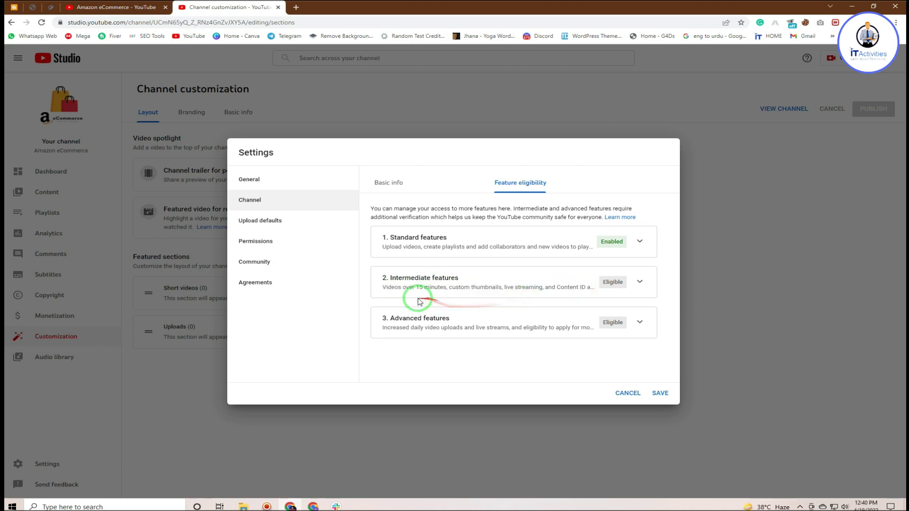
{"action": "left_click_drag", "start_coordinate": [385, 287], "coordinate": [551, 313]}
{"action": "left_click", "coordinate": [479, 294]}
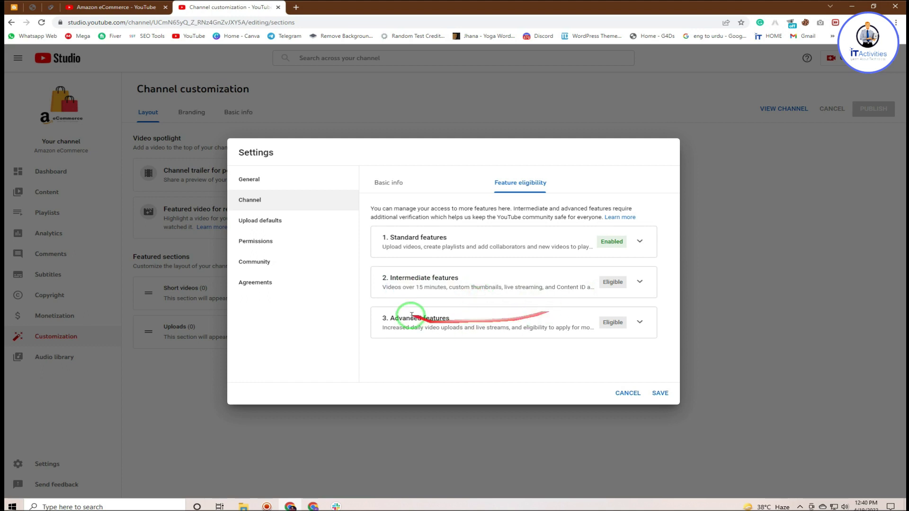
{"action": "left_click_drag", "start_coordinate": [449, 289], "coordinate": [633, 289]}
{"action": "left_click", "coordinate": [640, 284]}
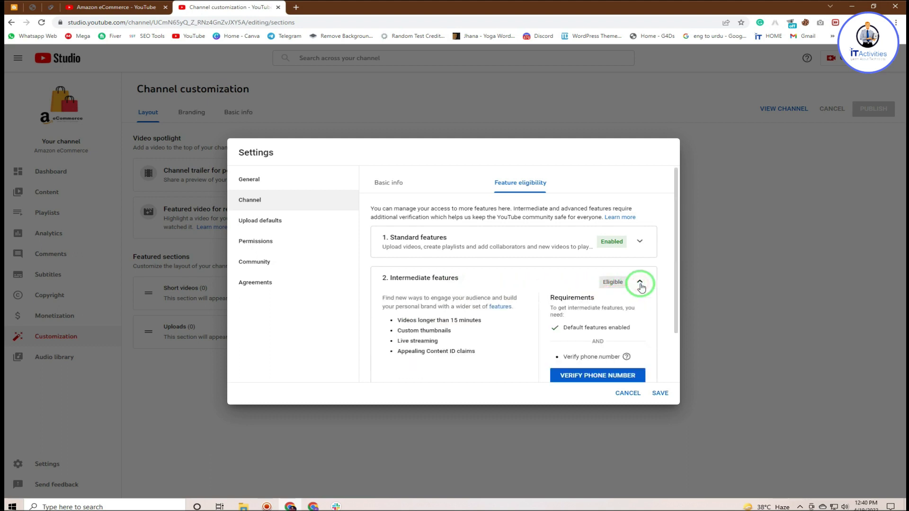
{"action": "scroll", "coordinate": [651, 289], "scroll_direction": "down", "scroll_amount": 1}
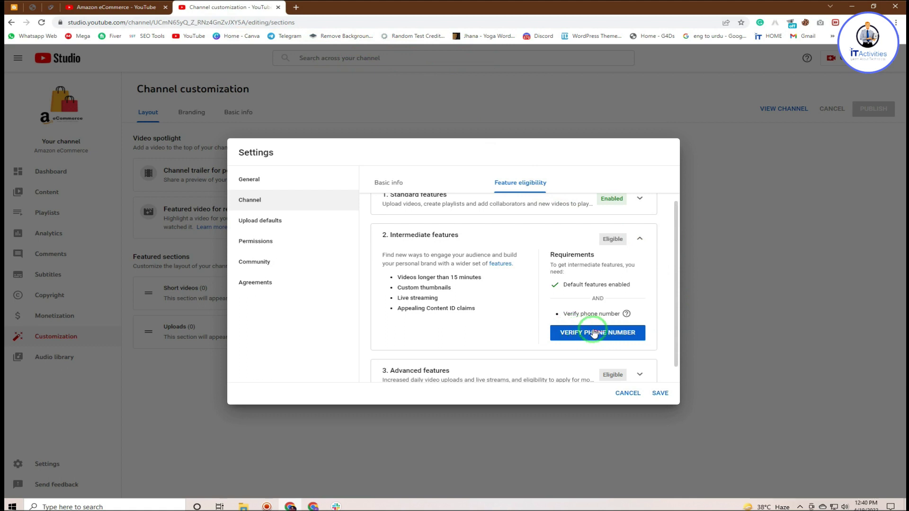
{"action": "left_click", "coordinate": [639, 238]}
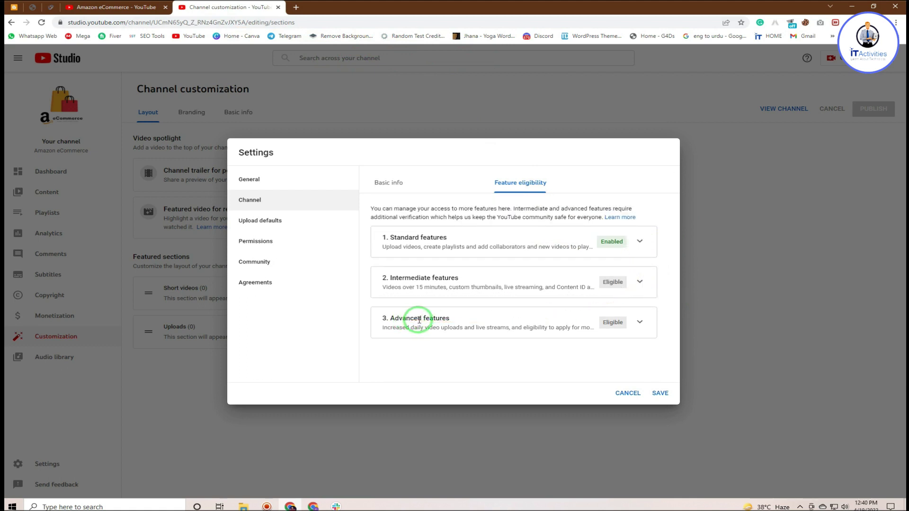
Step: Examine the benefits and requirements of the Advanced features, collapsing their details when done
{"action": "left_click", "coordinate": [639, 322]}
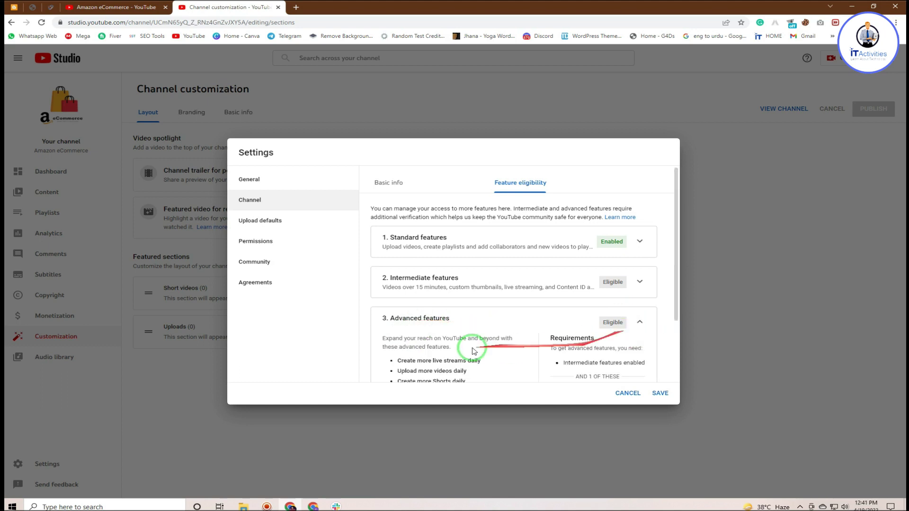
{"action": "scroll", "coordinate": [474, 351], "scroll_direction": "down", "scroll_amount": 2}
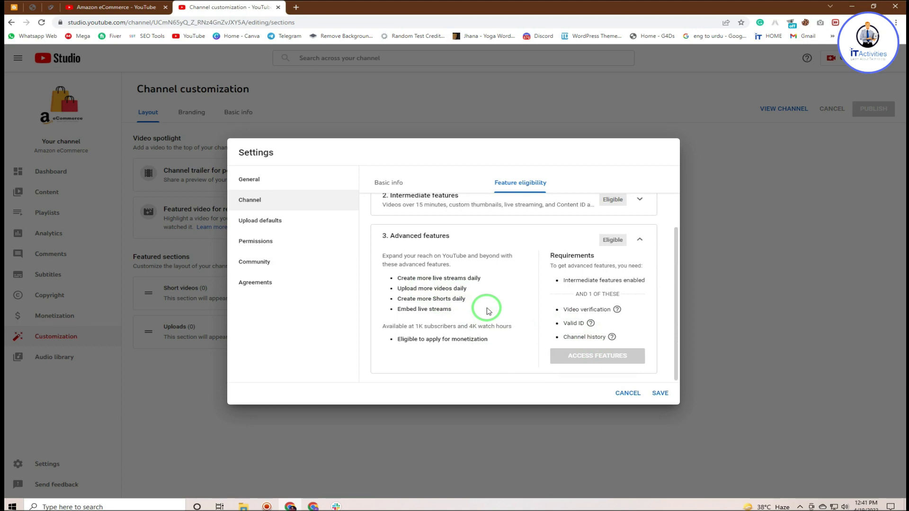
{"action": "scroll", "coordinate": [488, 308], "scroll_direction": "up", "scroll_amount": 2}
{"action": "left_click", "coordinate": [640, 322]}
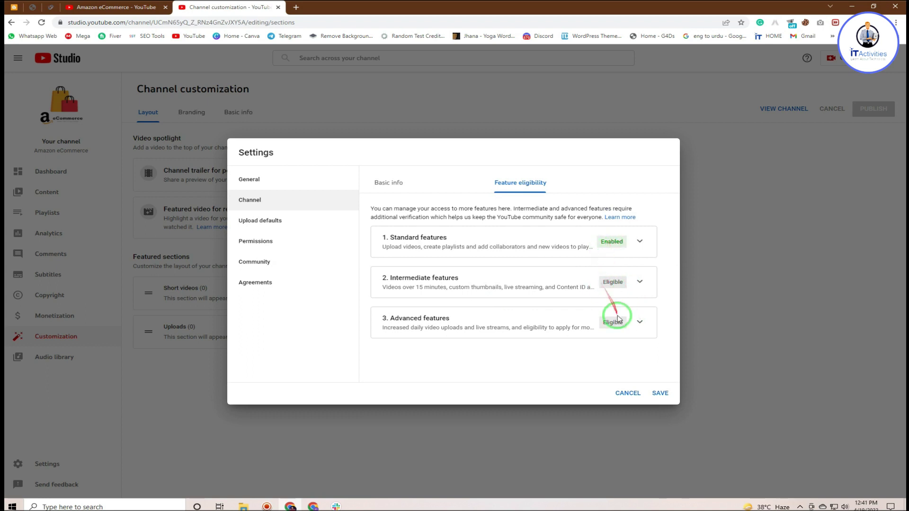
Step: Open the channel's upload defaults and place the cursor in the default description
{"action": "left_click", "coordinate": [289, 222]}
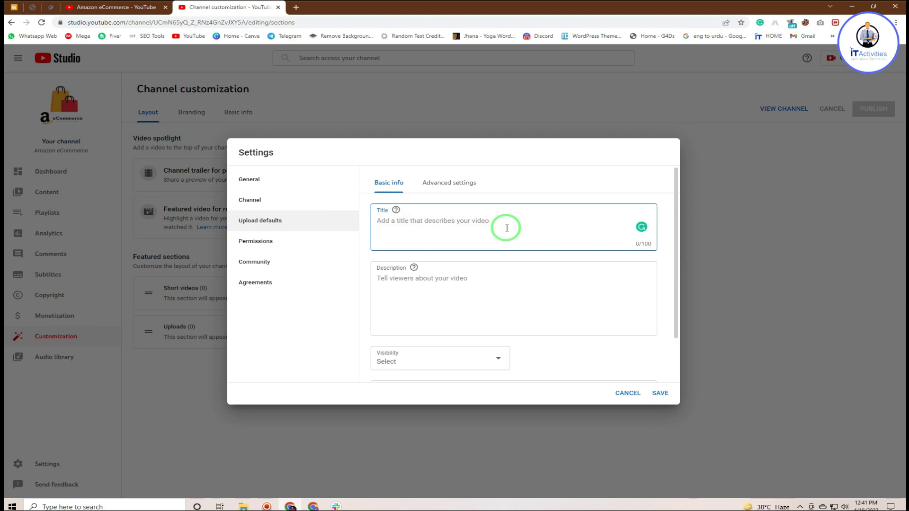
{"action": "left_click", "coordinate": [506, 281]}
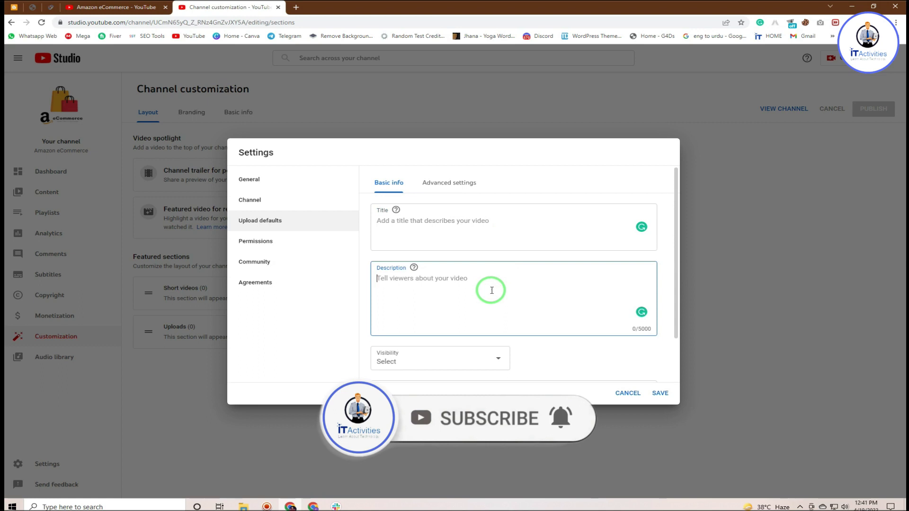
Step: Open YouTube in a new browser tab and open the first uploaded video on the IT Activities channel
{"action": "right_click", "coordinate": [207, 44]}
{"action": "left_click", "coordinate": [222, 49]}
{"action": "left_click", "coordinate": [368, 5]}
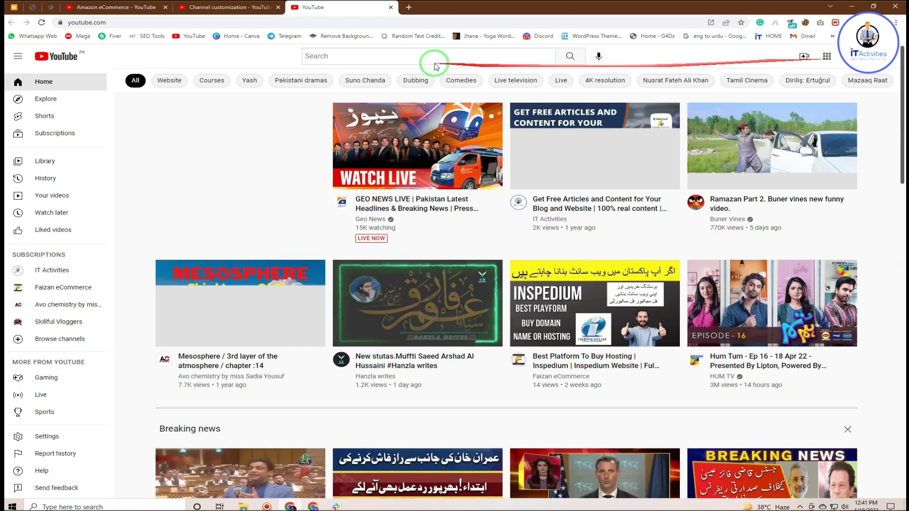
{"action": "left_click", "coordinate": [341, 204]}
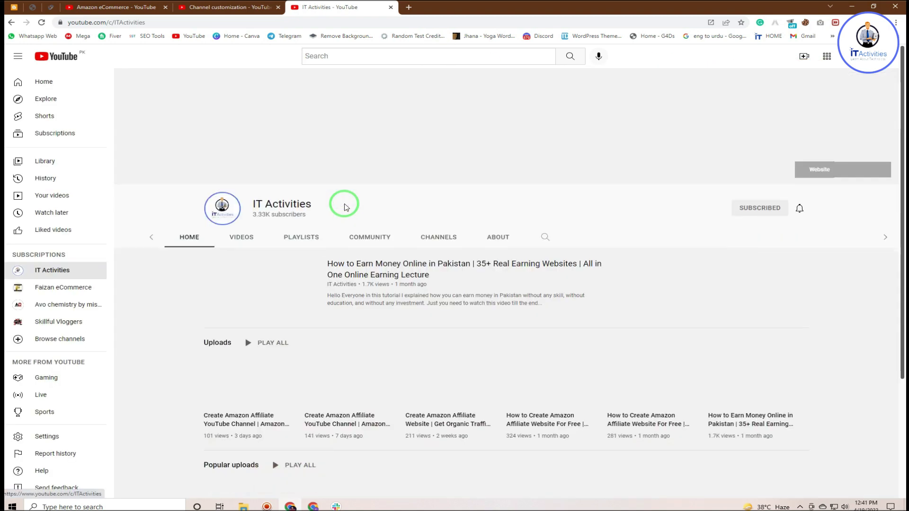
{"action": "left_click", "coordinate": [248, 395]}
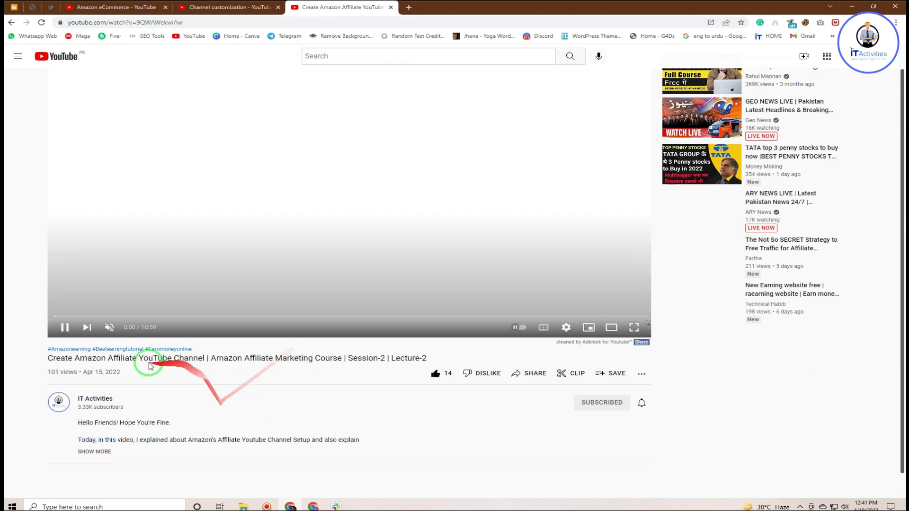
Step: Copy the video description's text from "Read My Other Article Related to Information and Technology" through the social media and website links
{"action": "scroll", "coordinate": [403, 341], "scroll_direction": "down", "scroll_amount": 4}
{"action": "scroll", "coordinate": [410, 323], "scroll_direction": "down", "scroll_amount": 7}
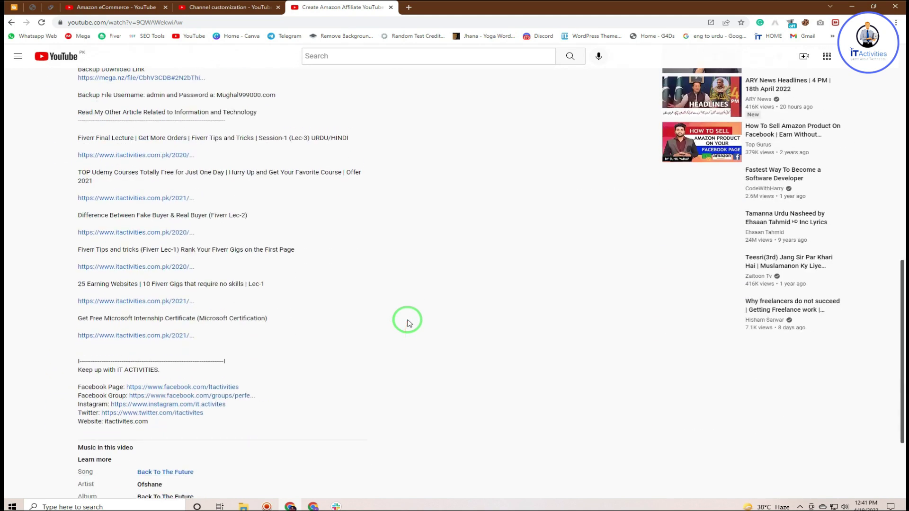
{"action": "scroll", "coordinate": [409, 323], "scroll_direction": "up", "scroll_amount": 3}
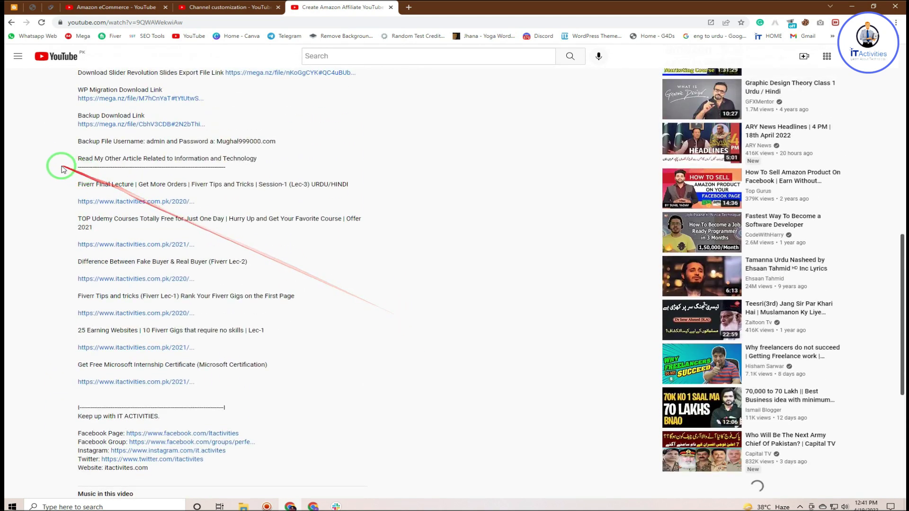
{"action": "left_click_drag", "start_coordinate": [78, 158], "coordinate": [229, 463]}
{"action": "scroll", "coordinate": [456, 318], "scroll_direction": "up", "scroll_amount": 4}
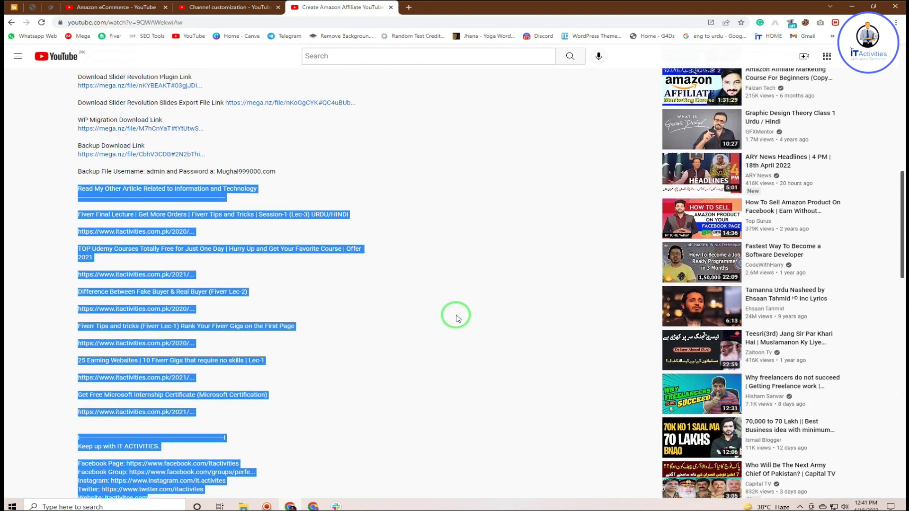
{"action": "right_click", "coordinate": [183, 331]}
{"action": "left_click", "coordinate": [194, 341]}
Step: Paste the copied article and social links into the default upload description in YouTube Studio
{"action": "left_click", "coordinate": [228, 7]}
{"action": "left_click", "coordinate": [456, 270]}
{"action": "right_click", "coordinate": [466, 294]}
{"action": "left_click", "coordinate": [485, 353]}
{"action": "scroll", "coordinate": [504, 303], "scroll_direction": "up", "scroll_amount": 10}
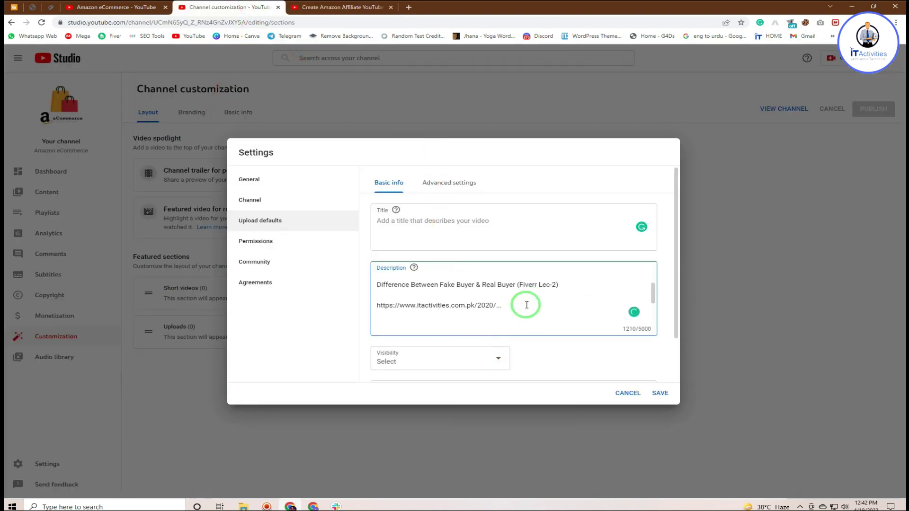
Step: Examine the source video's full description, comparing its video-specific introduction and download links with the reusable article and social links
{"action": "left_click", "coordinate": [341, 7]}
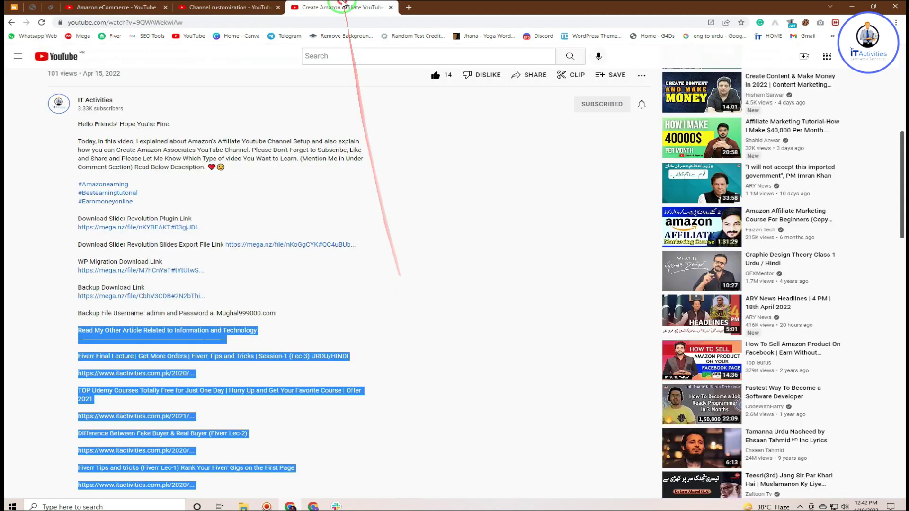
{"action": "scroll", "coordinate": [251, 222], "scroll_direction": "up", "scroll_amount": 1}
{"action": "scroll", "coordinate": [251, 229], "scroll_direction": "up", "scroll_amount": 2}
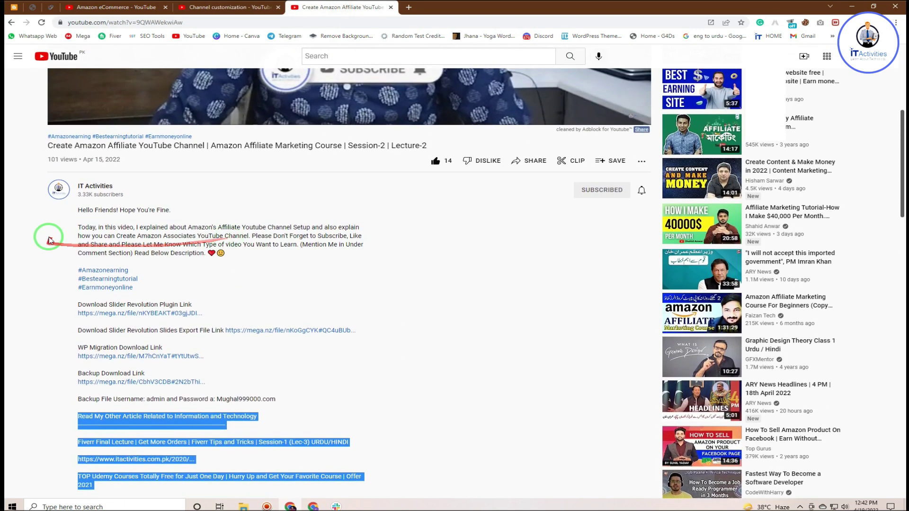
{"action": "left_click_drag", "start_coordinate": [78, 209], "coordinate": [291, 414]}
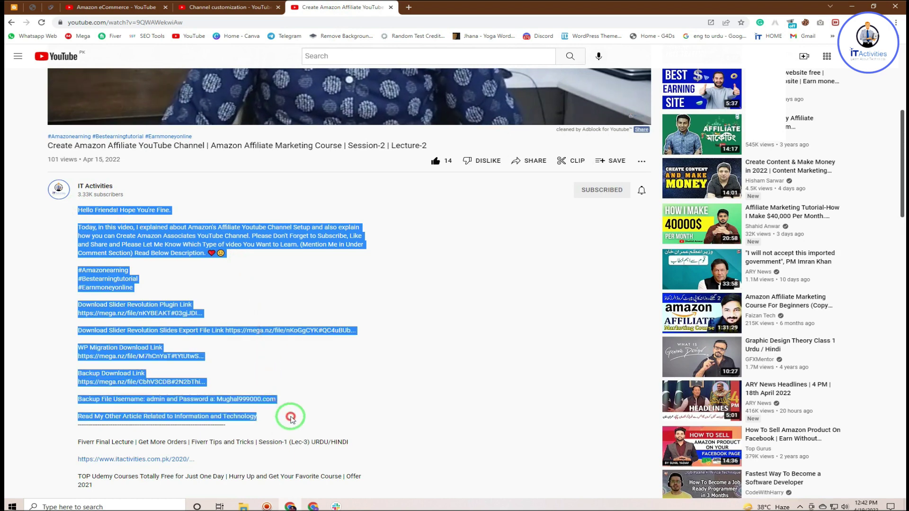
{"action": "scroll", "coordinate": [330, 307], "scroll_direction": "down", "scroll_amount": 3}
{"action": "scroll", "coordinate": [330, 308], "scroll_direction": "down", "scroll_amount": 5}
{"action": "scroll", "coordinate": [254, 249], "scroll_direction": "up", "scroll_amount": 5}
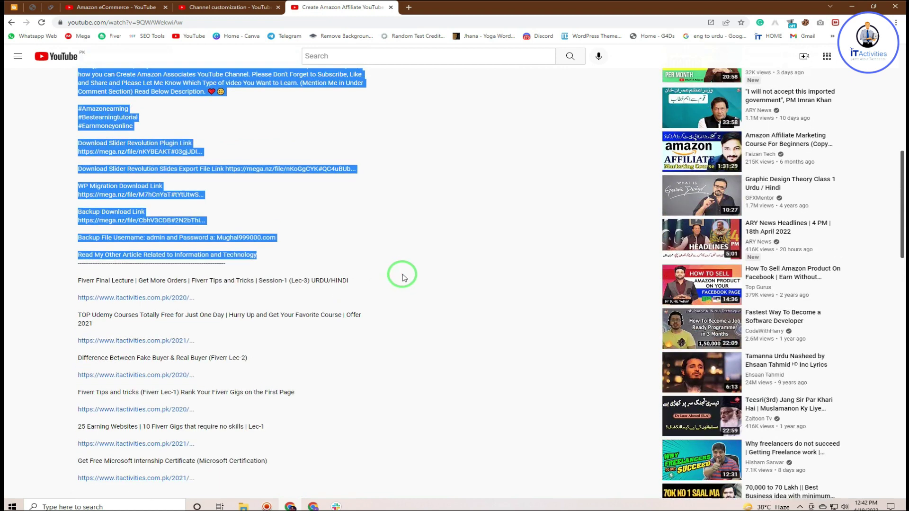
{"action": "scroll", "coordinate": [400, 272], "scroll_direction": "up", "scroll_amount": 9}
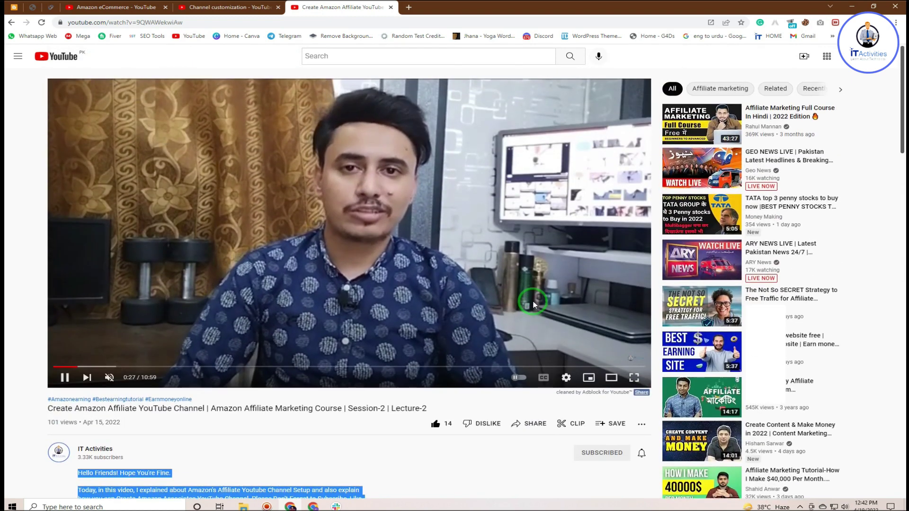
{"action": "scroll", "coordinate": [534, 305], "scroll_direction": "down", "scroll_amount": 8}
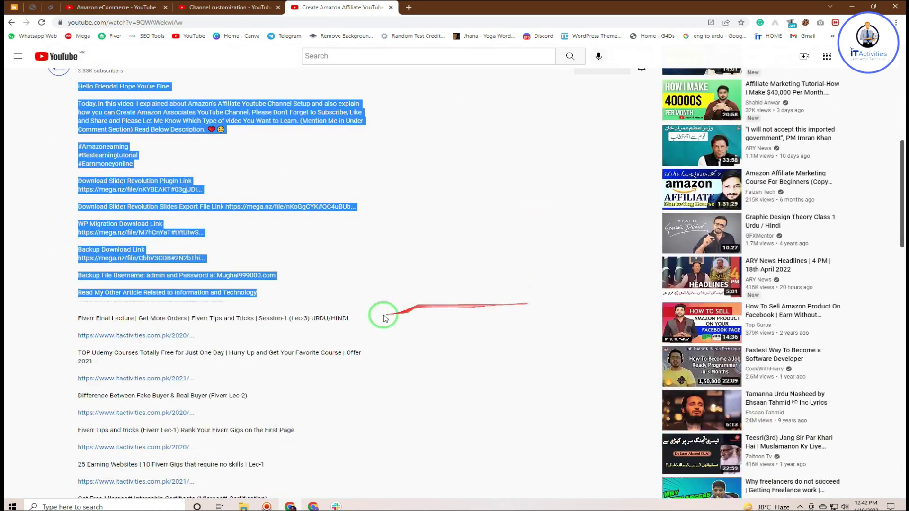
{"action": "scroll", "coordinate": [197, 319], "scroll_direction": "down", "scroll_amount": 5}
{"action": "scroll", "coordinate": [509, 268], "scroll_direction": "up", "scroll_amount": 1}
{"action": "scroll", "coordinate": [509, 267], "scroll_direction": "up", "scroll_amount": 4}
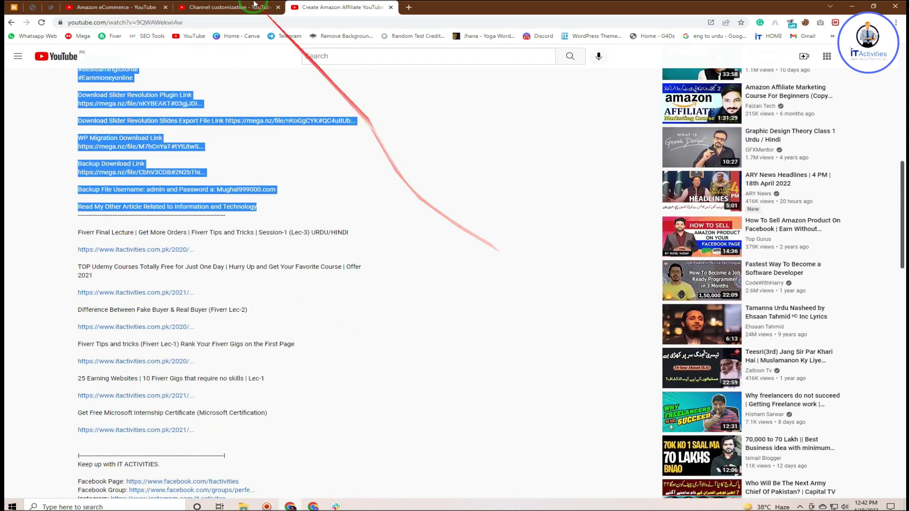
Step: Review the pasted text in the default upload description in YouTube Studio and delete all of it
{"action": "left_click", "coordinate": [265, 7]}
{"action": "scroll", "coordinate": [511, 312], "scroll_direction": "down", "scroll_amount": 5}
{"action": "scroll", "coordinate": [515, 255], "scroll_direction": "down", "scroll_amount": 4}
{"action": "left_click_drag", "start_coordinate": [373, 257], "coordinate": [532, 256]}
{"action": "scroll", "coordinate": [434, 254], "scroll_direction": "up", "scroll_amount": 3}
{"action": "scroll", "coordinate": [533, 274], "scroll_direction": "down", "scroll_amount": 3}
{"action": "left_click", "coordinate": [533, 258]}
{"action": "scroll", "coordinate": [531, 258], "scroll_direction": "up", "scroll_amount": 4}
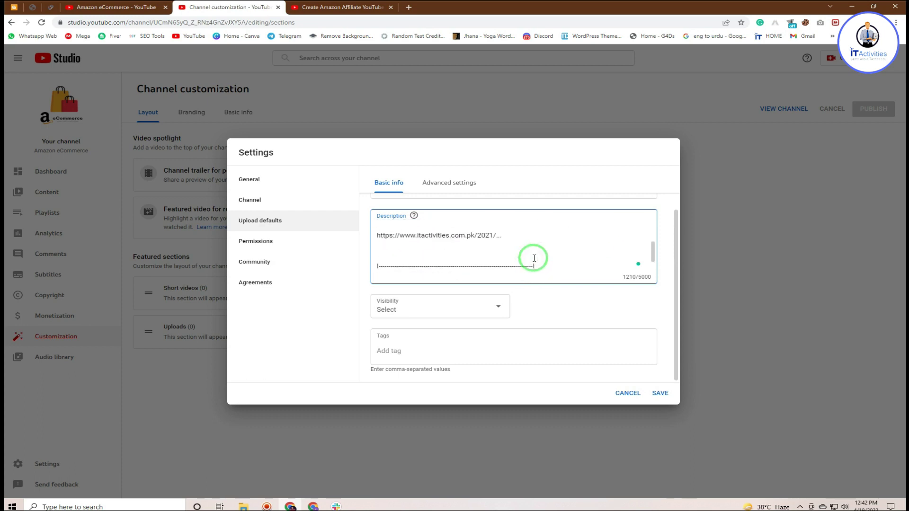
{"action": "scroll", "coordinate": [492, 251], "scroll_direction": "down", "scroll_amount": 4}
{"action": "left_click_drag", "start_coordinate": [478, 260], "coordinate": [374, 207]}
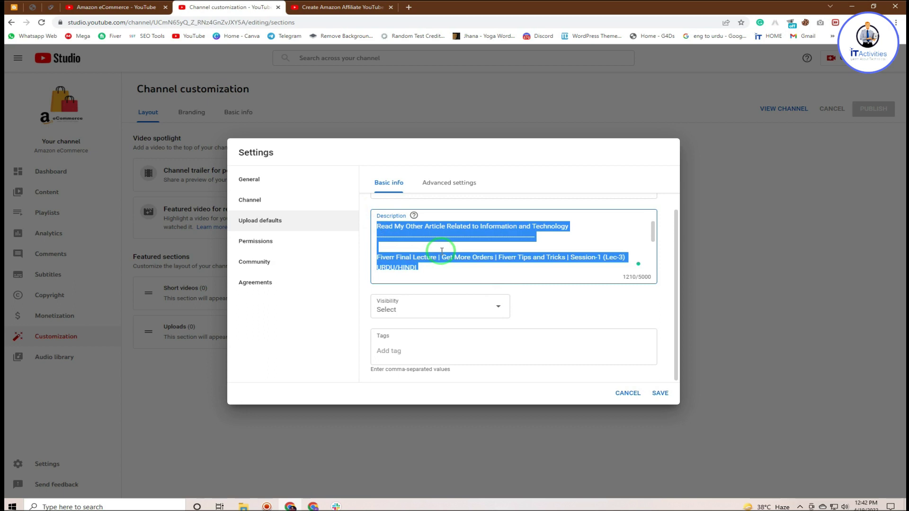
{"action": "key", "text": "BackSpace"}
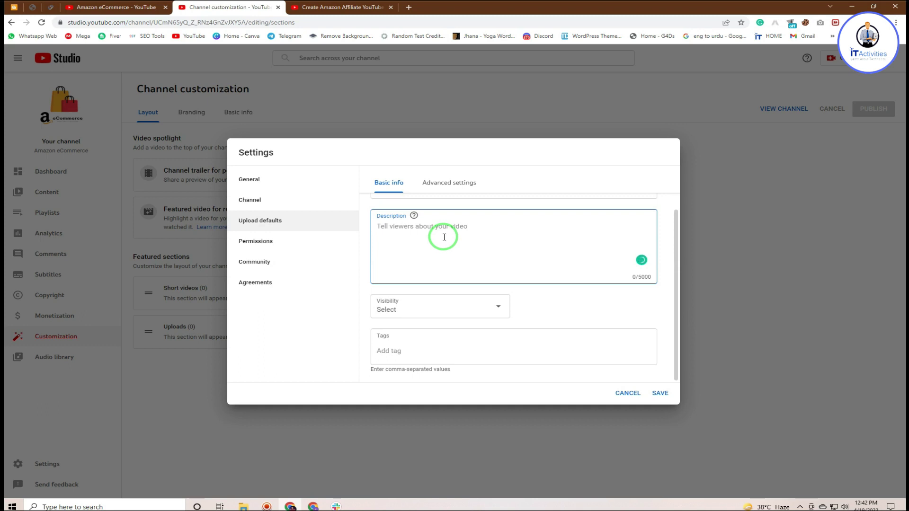
Step: Examine the default visibility options for uploads without choosing one, and place the cursor in the default tags
{"action": "left_click", "coordinate": [500, 307]}
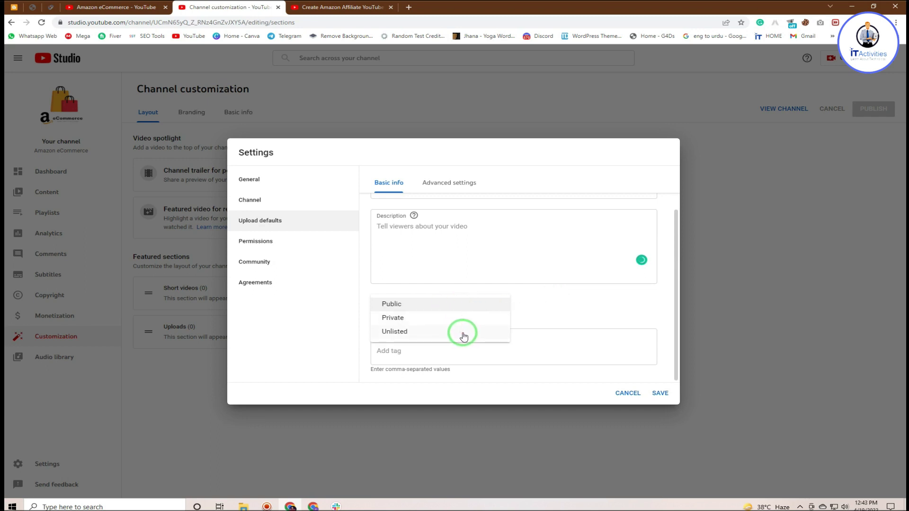
{"action": "left_click", "coordinate": [564, 298]}
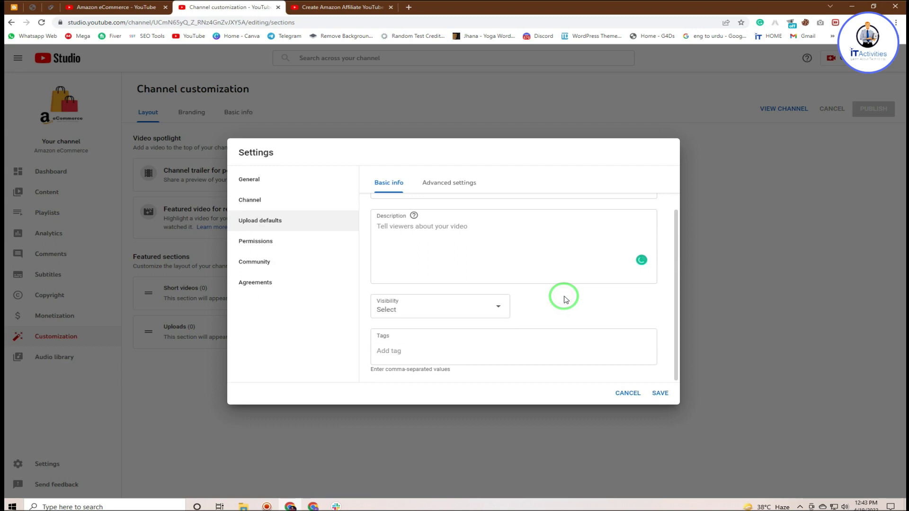
{"action": "left_click", "coordinate": [498, 307]}
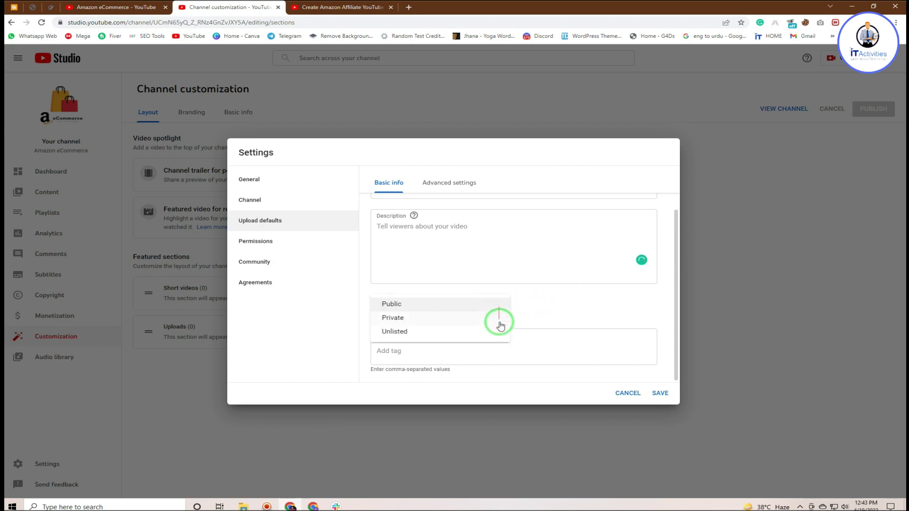
{"action": "left_click", "coordinate": [548, 306]}
{"action": "left_click", "coordinate": [507, 311]}
{"action": "left_click", "coordinate": [532, 308]}
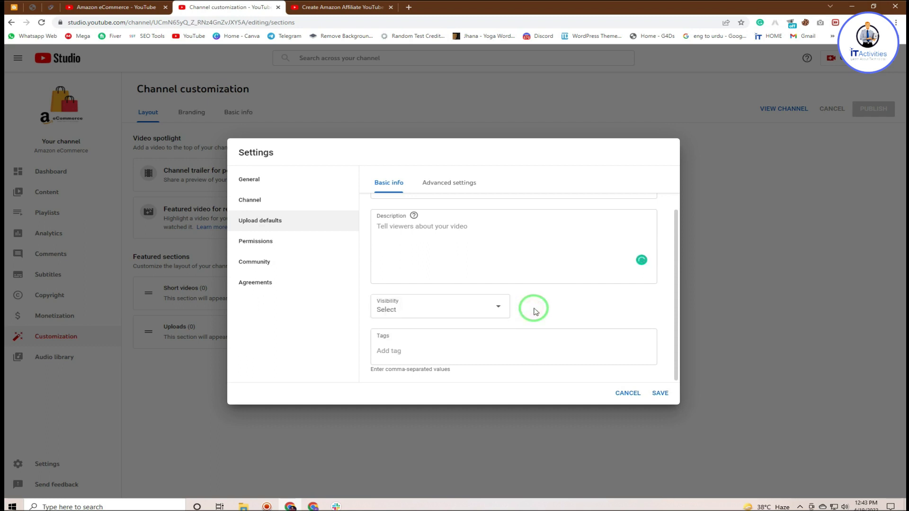
{"action": "left_click", "coordinate": [498, 307]}
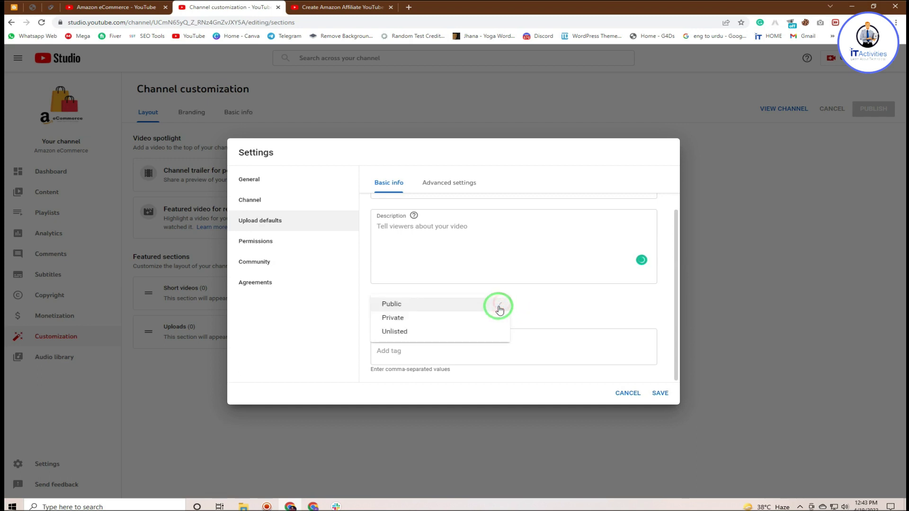
{"action": "left_click", "coordinate": [538, 309]}
{"action": "left_click", "coordinate": [463, 356]}
{"action": "scroll", "coordinate": [523, 300], "scroll_direction": "up", "scroll_amount": 2}
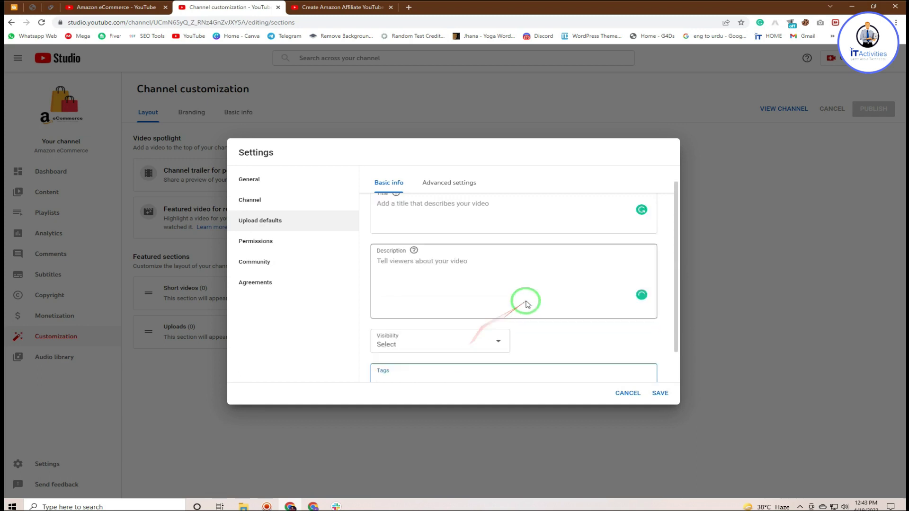
Step: Check the channel keywords for reference and add the default upload tags amazon ecommerce, amazon products reviews and best amazon products
{"action": "scroll", "coordinate": [522, 288], "scroll_direction": "down", "scroll_amount": 2}
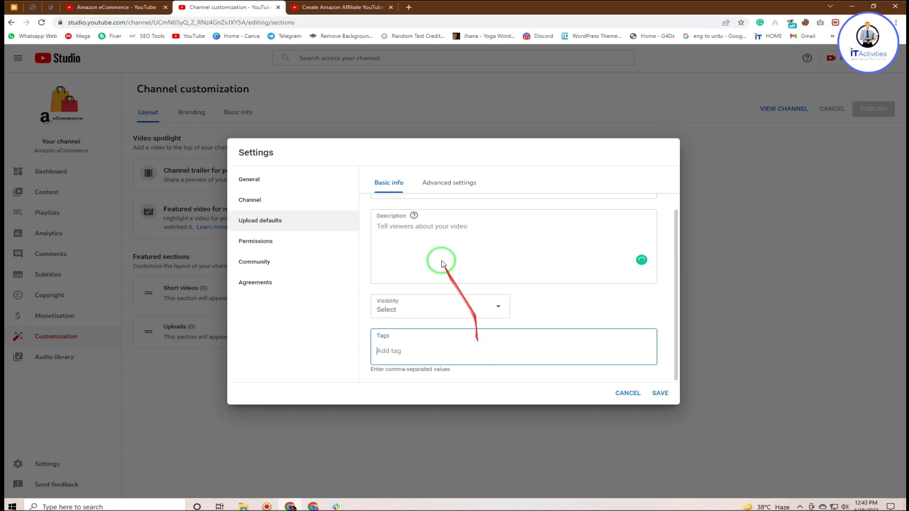
{"action": "left_click", "coordinate": [282, 198]}
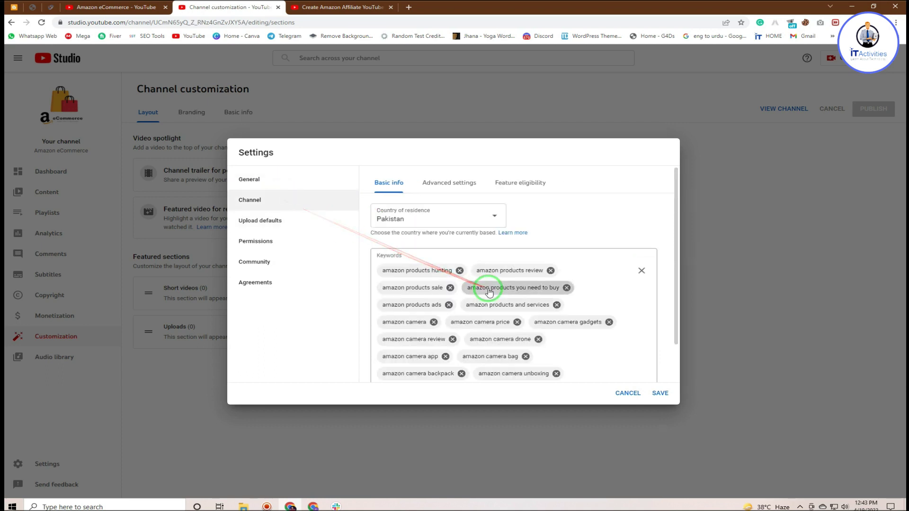
{"action": "left_click", "coordinate": [304, 223]}
{"action": "scroll", "coordinate": [471, 332], "scroll_direction": "down", "scroll_amount": 2}
{"action": "left_click", "coordinate": [475, 349]}
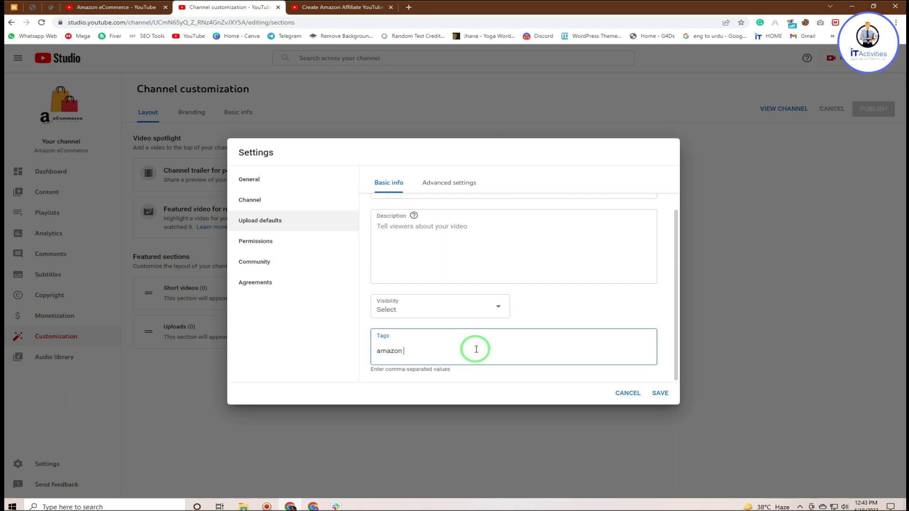
{"action": "type", "text": "amazon ecommerce,"}
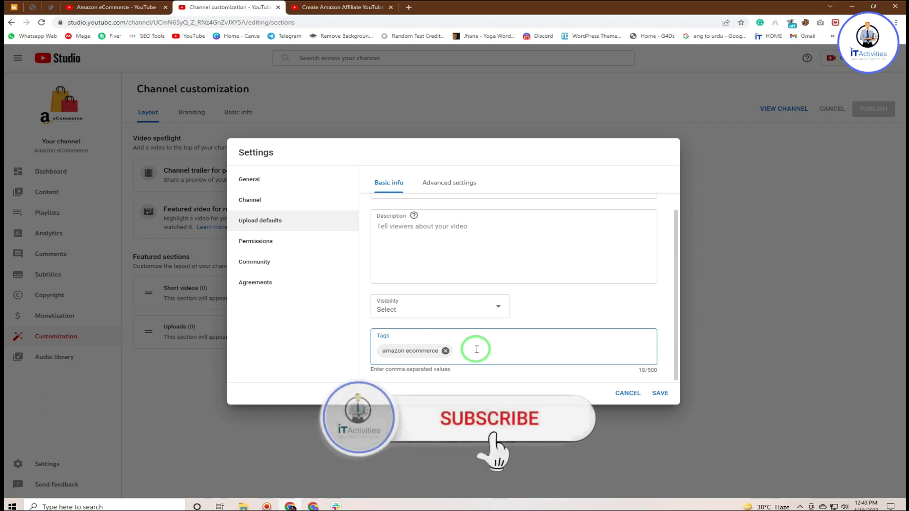
{"action": "type", "text": "amazon products"}
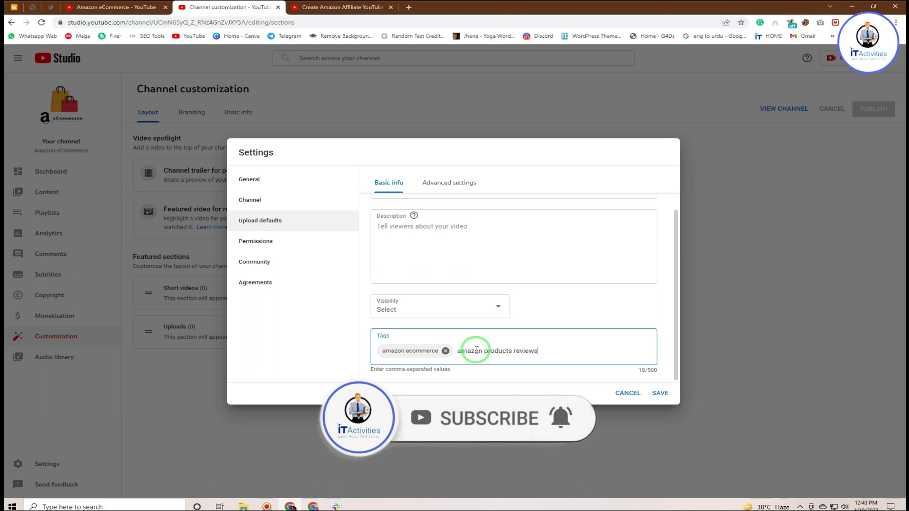
{"action": "type", "text": " reviews"}
{"action": "key", "text": "Return"}
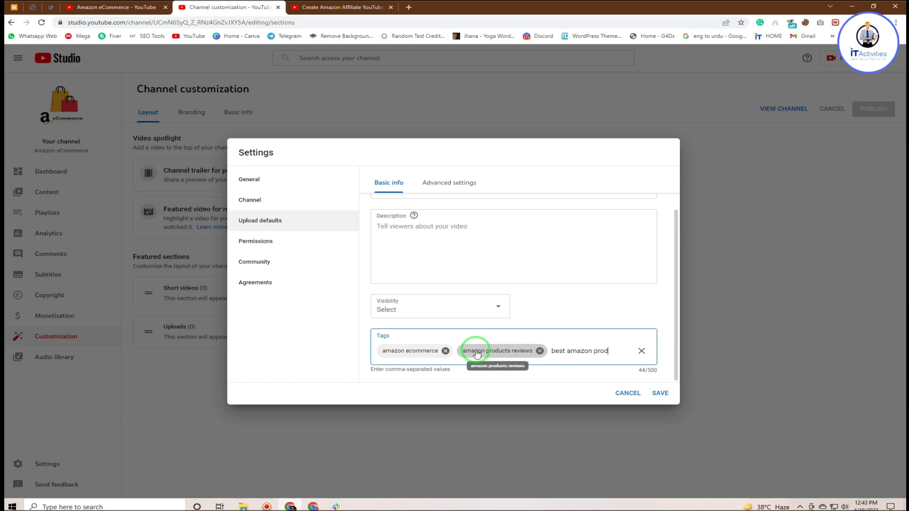
{"action": "key", "text": "Return"}
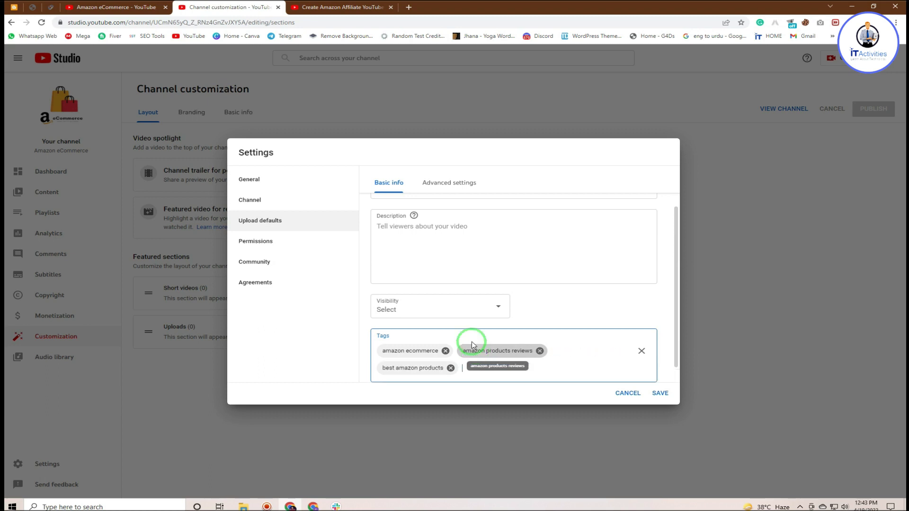
{"action": "scroll", "coordinate": [476, 341], "scroll_direction": "up", "scroll_amount": 2}
{"action": "scroll", "coordinate": [477, 327], "scroll_direction": "down", "scroll_amount": 3}
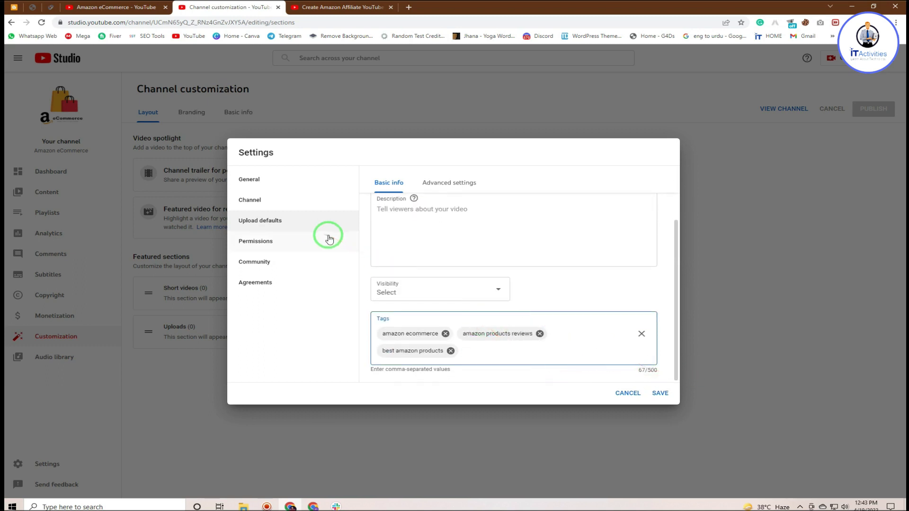
{"action": "scroll", "coordinate": [508, 265], "scroll_direction": "up", "scroll_amount": 3}
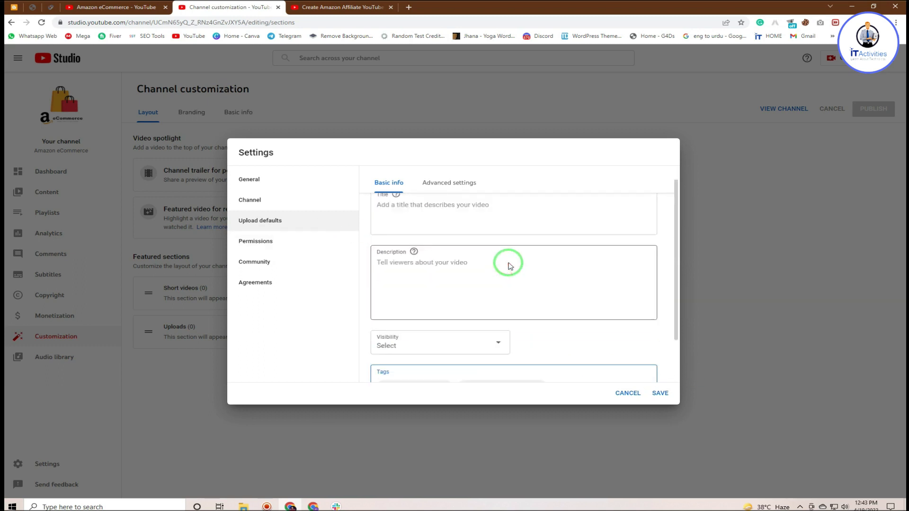
Step: Examine the advanced upload defaults, including the license and the available video categories, without choosing a category
{"action": "left_click", "coordinate": [449, 185]}
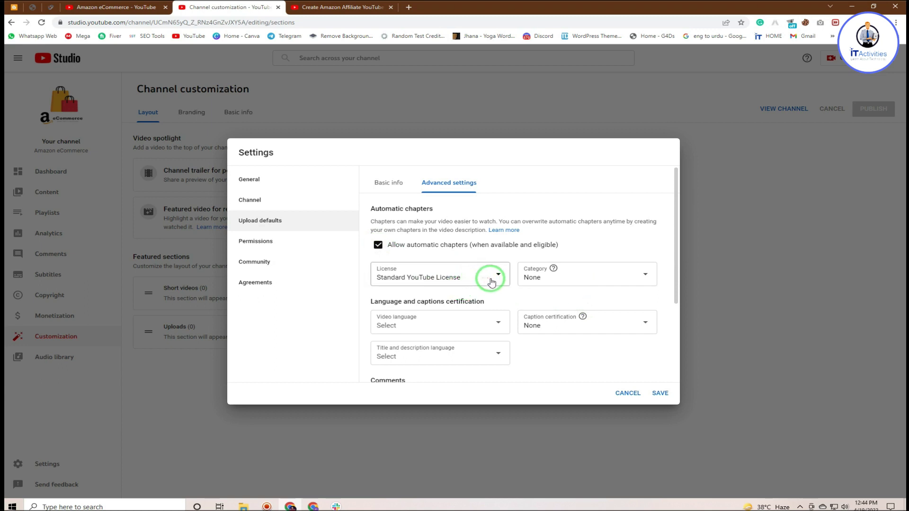
{"action": "scroll", "coordinate": [490, 280], "scroll_direction": "down", "scroll_amount": 1}
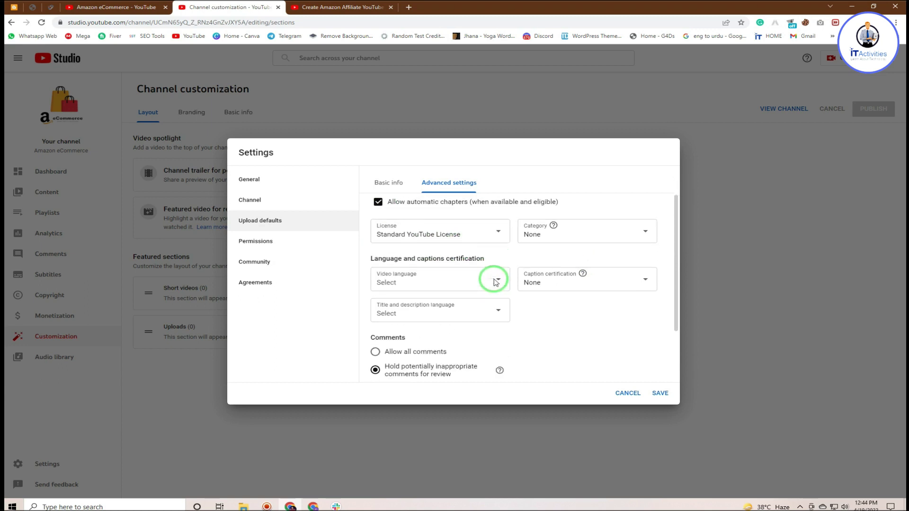
{"action": "left_click", "coordinate": [595, 237]}
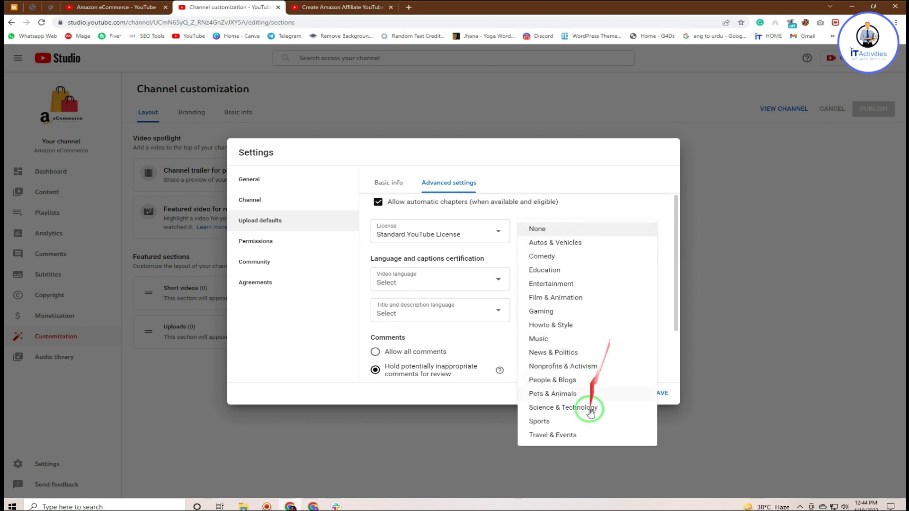
{"action": "left_click", "coordinate": [584, 384]}
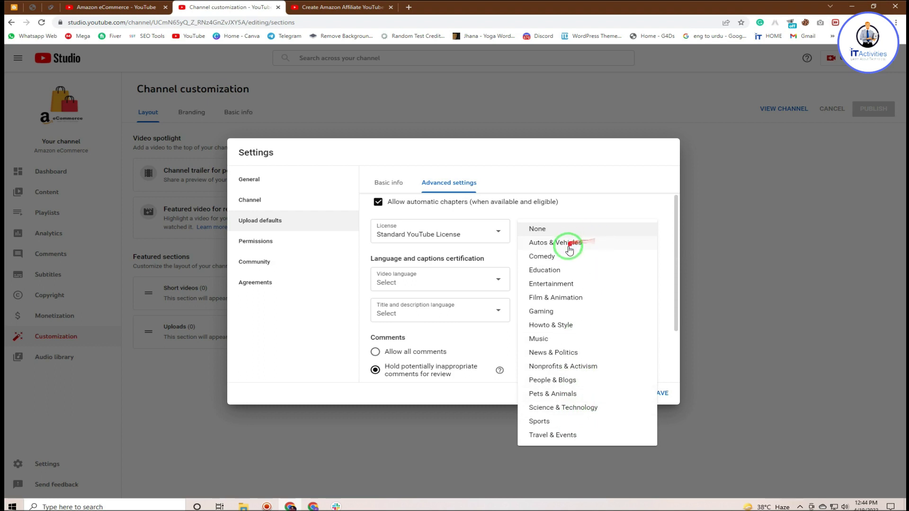
{"action": "left_click", "coordinate": [575, 230]}
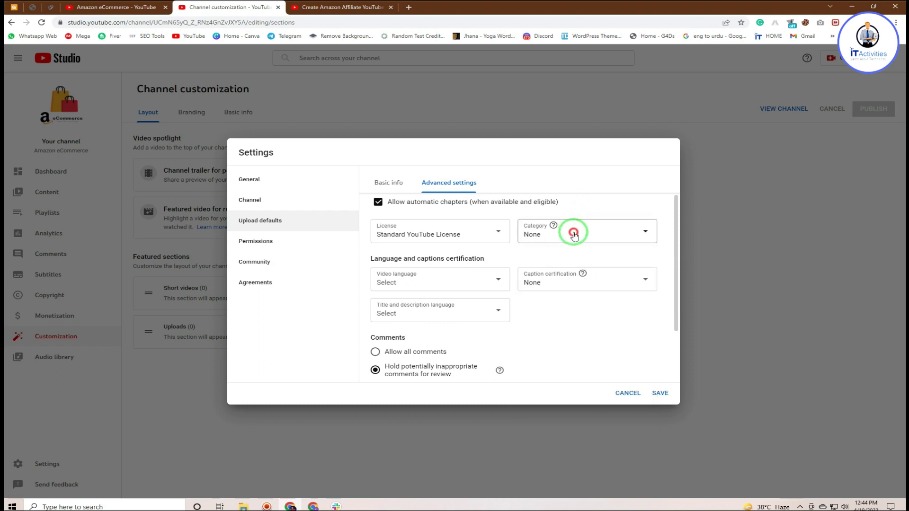
{"action": "left_click", "coordinate": [574, 232]}
{"action": "left_click", "coordinate": [582, 214]}
{"action": "left_click", "coordinate": [587, 226]}
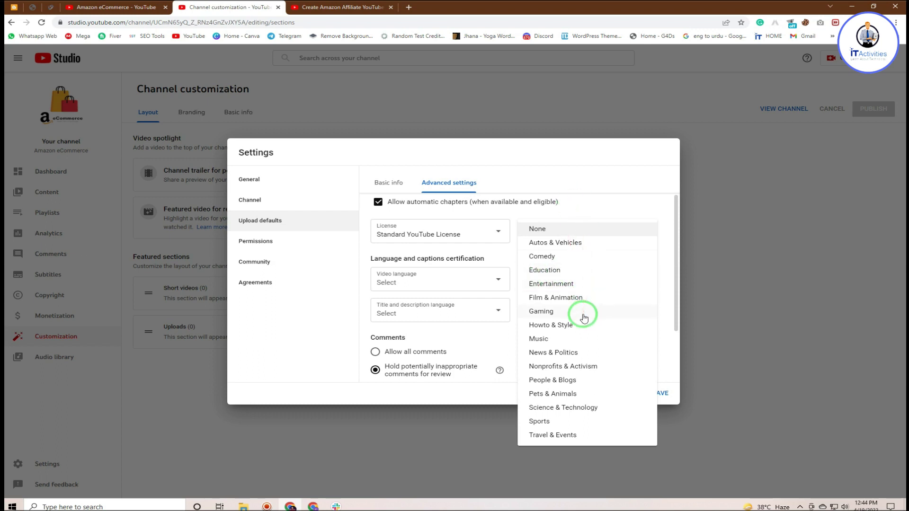
{"action": "left_click", "coordinate": [582, 208]}
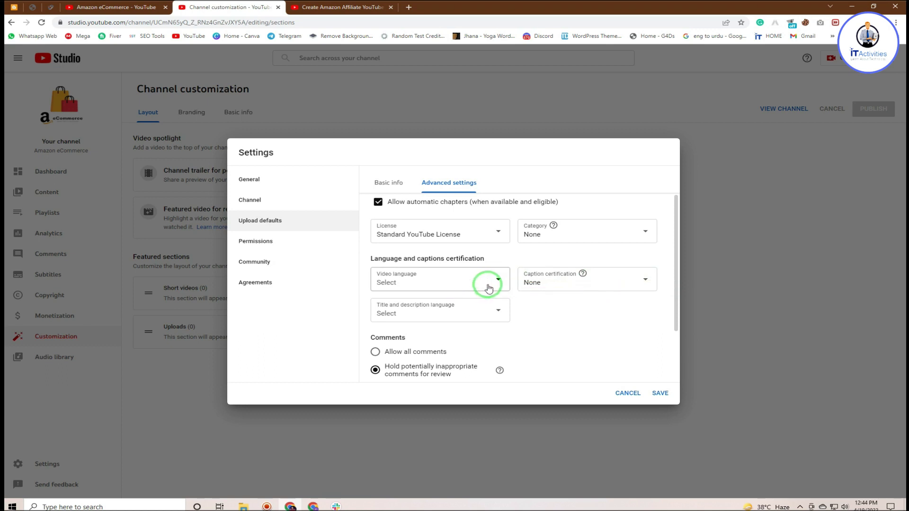
Step: Examine the default video language, caption certification, title and description language, and comment options for uploads
{"action": "left_click", "coordinate": [571, 331]}
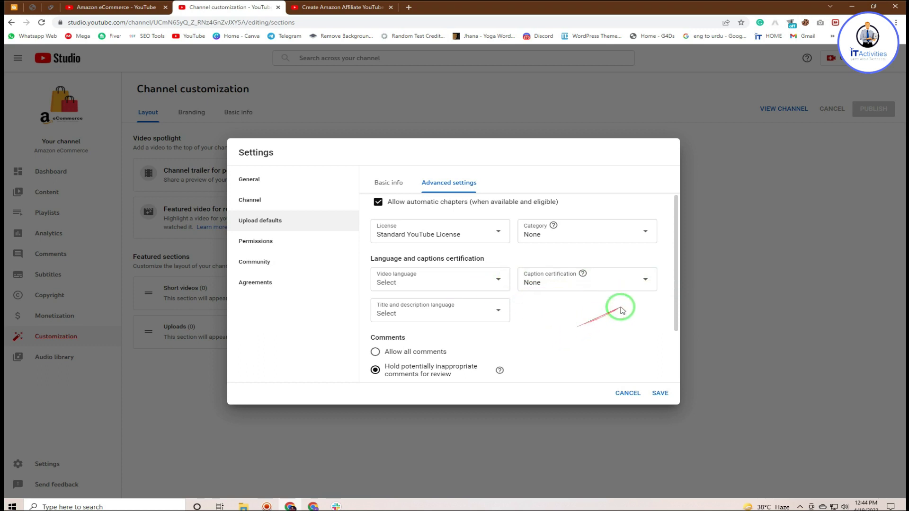
{"action": "left_click_drag", "start_coordinate": [643, 279], "coordinate": [513, 318]}
{"action": "scroll", "coordinate": [511, 321], "scroll_direction": "down", "scroll_amount": 3}
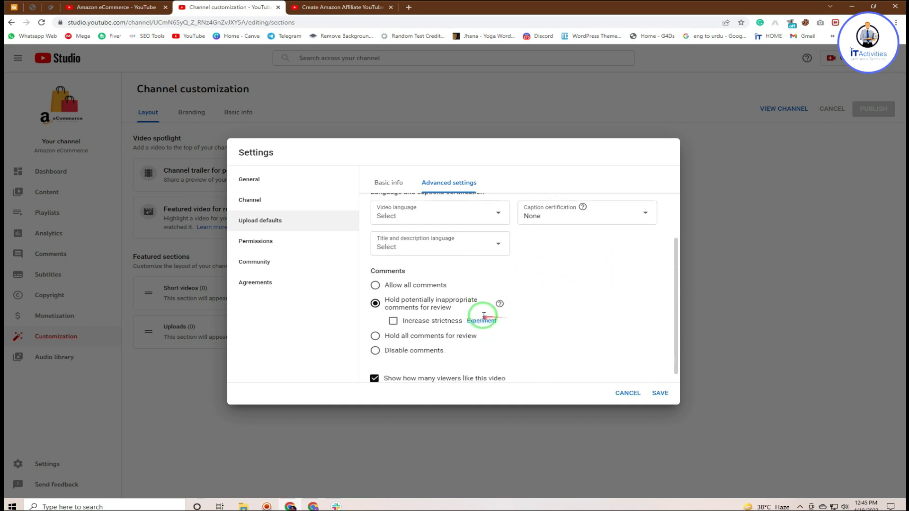
{"action": "mouse_move", "coordinate": [506, 244]}
{"action": "left_mouse_down"}
{"action": "mouse_move", "coordinate": [610, 290]}
{"action": "mouse_move", "coordinate": [416, 263]}
{"action": "mouse_move", "coordinate": [389, 299]}
{"action": "mouse_move", "coordinate": [569, 290]}
{"action": "left_mouse_up"}
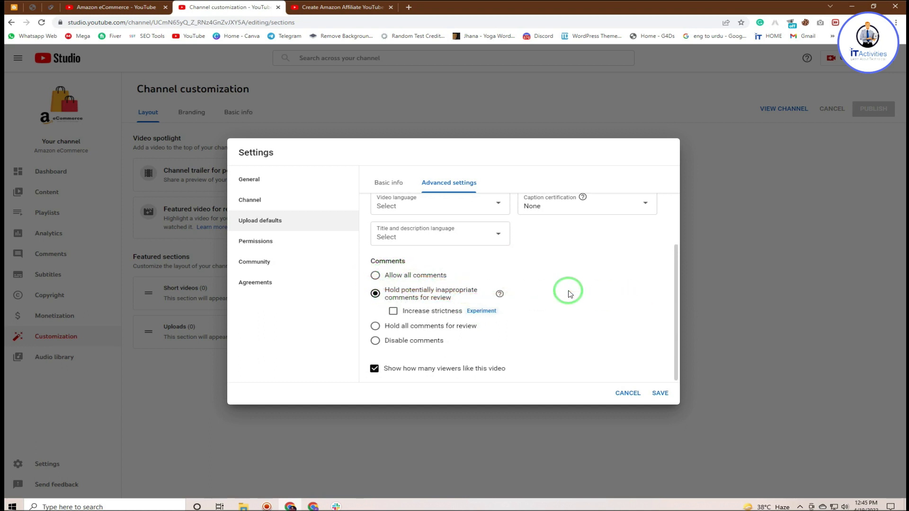
Step: Try disabling comments by default for uploads, and switch back to holding potentially inappropriate comments for review
{"action": "mouse_move", "coordinate": [568, 294]}
{"action": "left_mouse_down"}
{"action": "mouse_move", "coordinate": [462, 345]}
{"action": "mouse_move", "coordinate": [374, 347]}
{"action": "left_mouse_up"}
{"action": "left_click", "coordinate": [375, 343]}
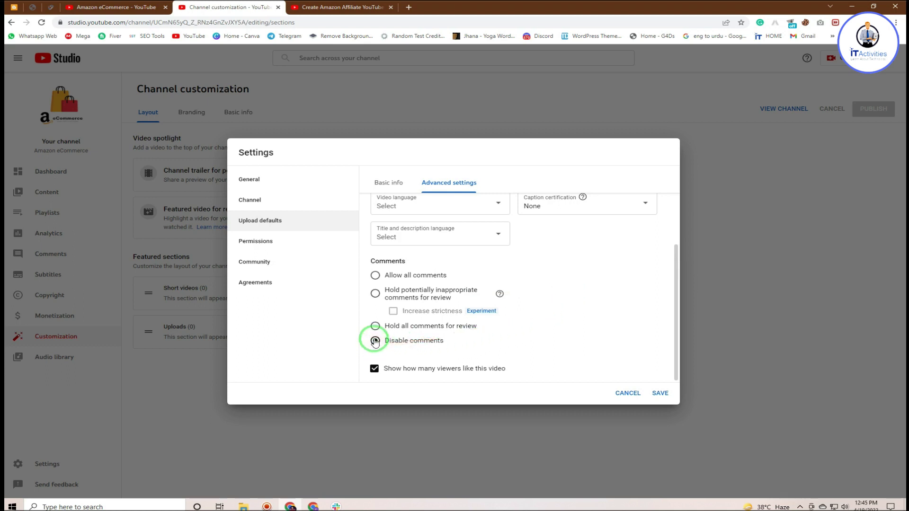
{"action": "left_click", "coordinate": [416, 299]}
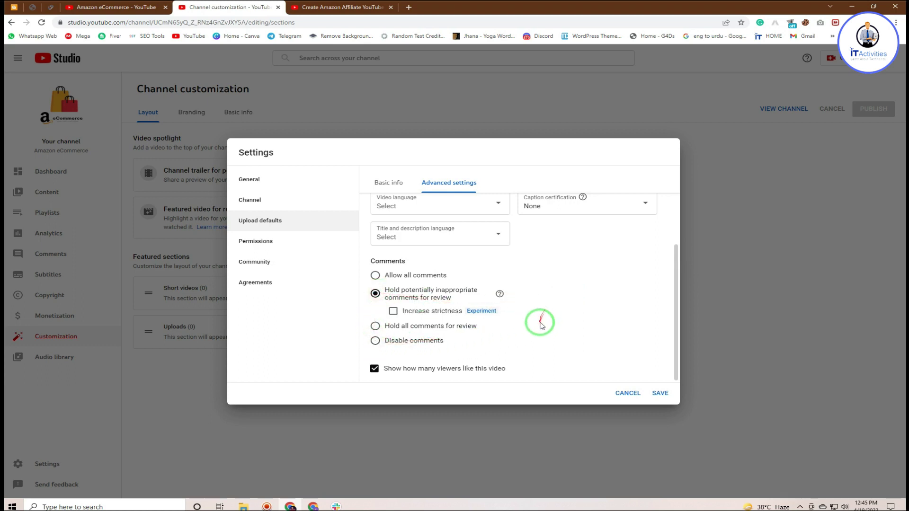
{"action": "scroll", "coordinate": [601, 302], "scroll_direction": "up", "scroll_amount": 3}
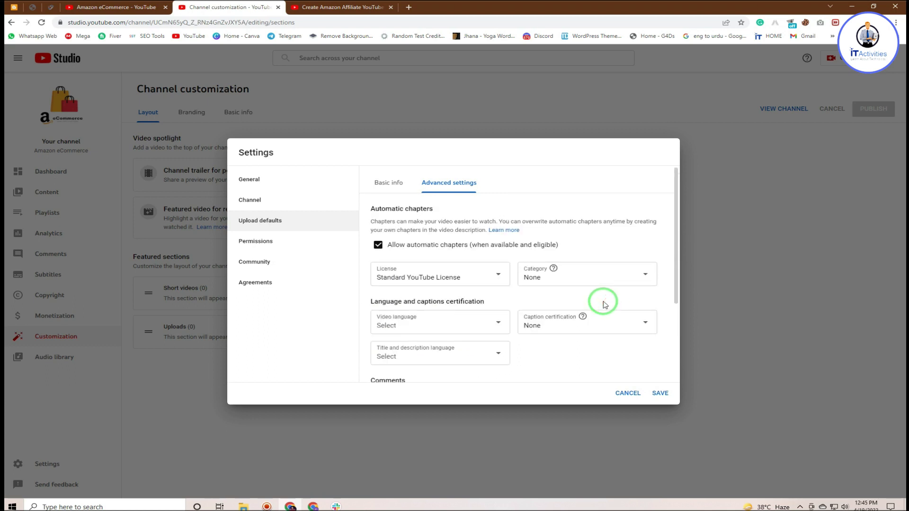
{"action": "scroll", "coordinate": [604, 304], "scroll_direction": "down", "scroll_amount": 3}
Step: Examine the channel permissions and the access roles offered for an invited user, and dismiss the invitation form without filling it in
{"action": "left_click", "coordinate": [327, 246]}
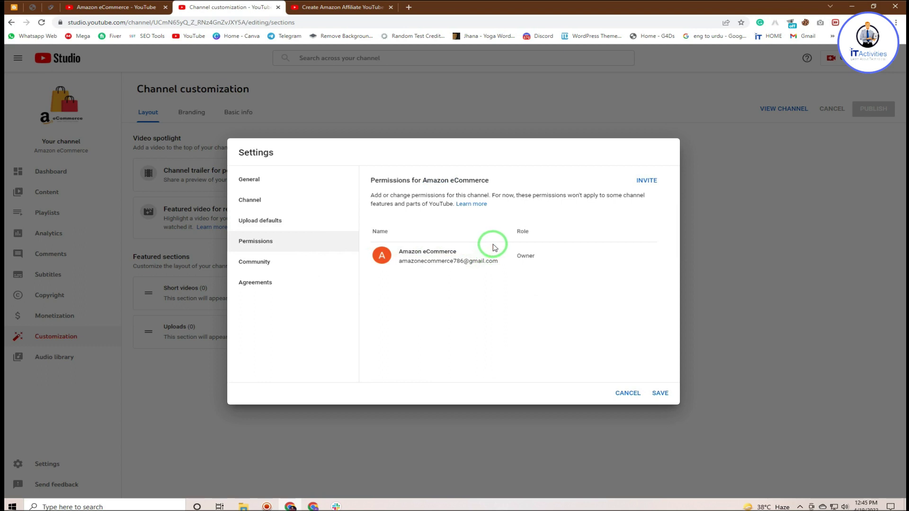
{"action": "left_click", "coordinate": [497, 304]}
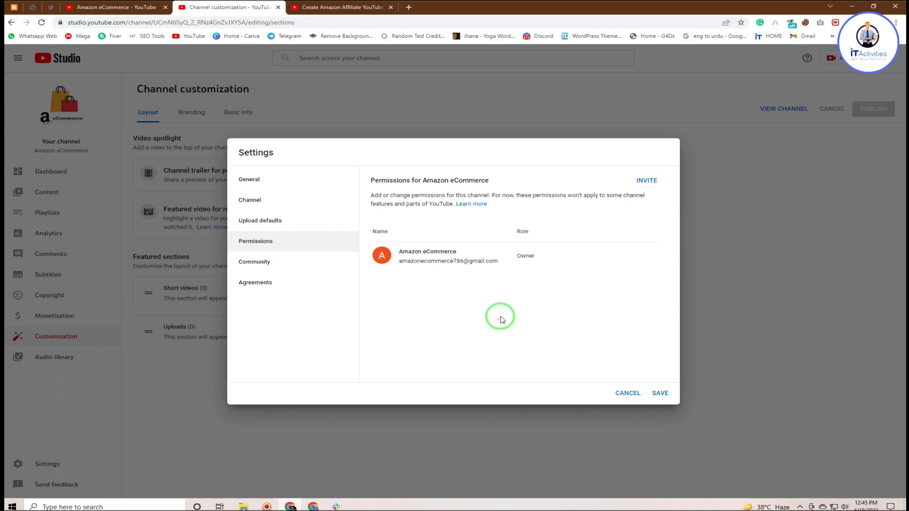
{"action": "left_click", "coordinate": [651, 180]}
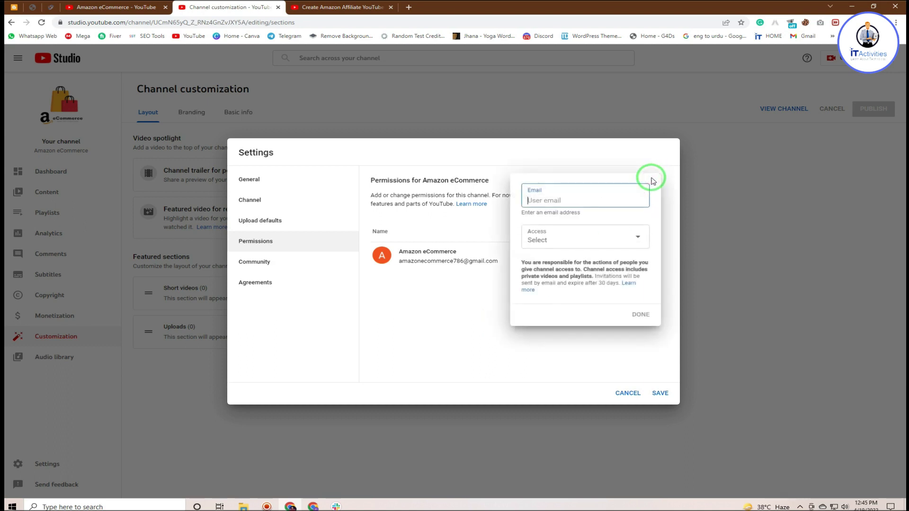
{"action": "left_click", "coordinate": [617, 236]}
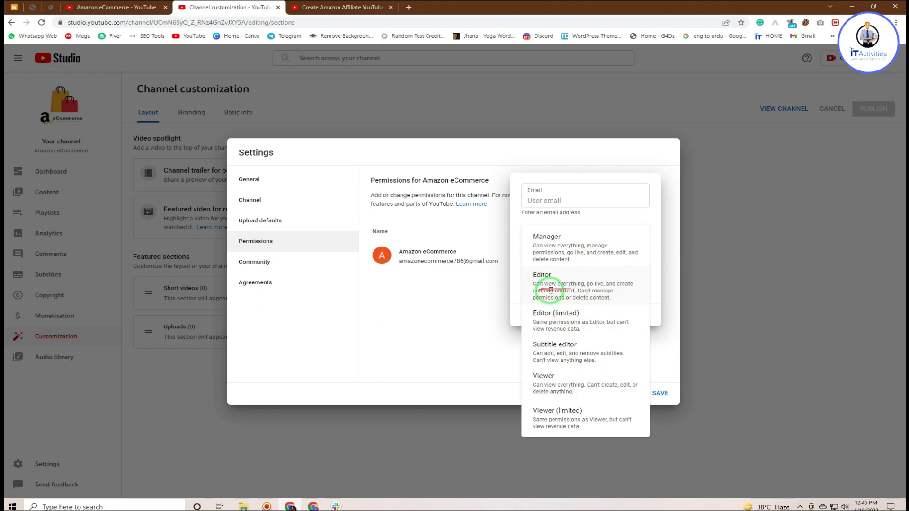
{"action": "left_click", "coordinate": [484, 307]}
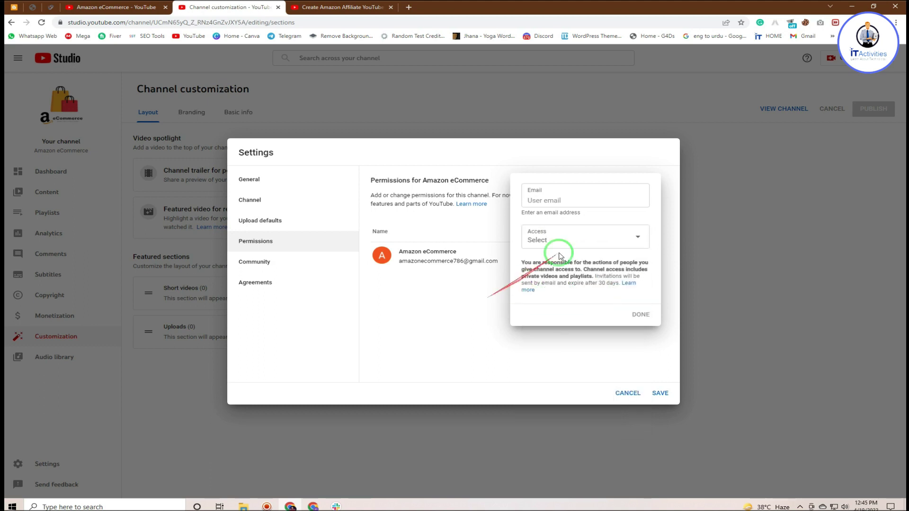
{"action": "left_click", "coordinate": [582, 353]}
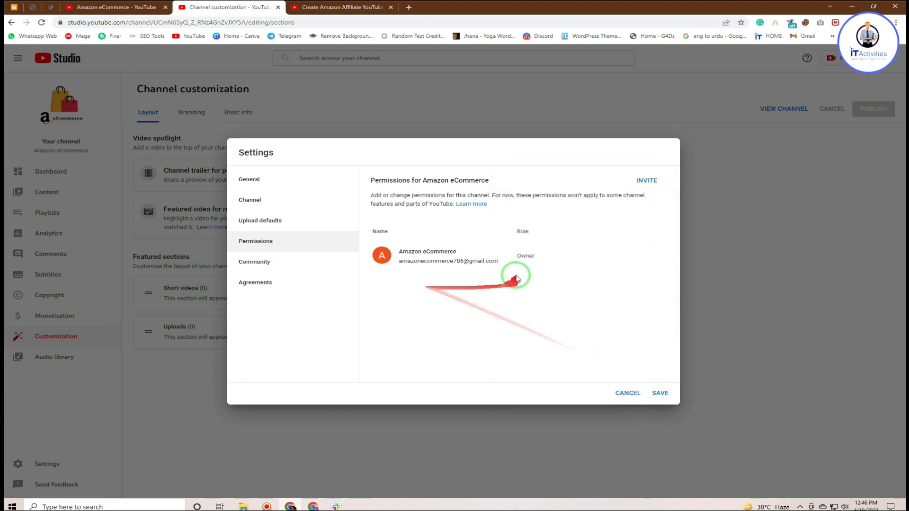
Step: Review the community's automated filters for moderators, approved users, hidden users and blocked words, and turn on Block links
{"action": "left_click", "coordinate": [302, 263]}
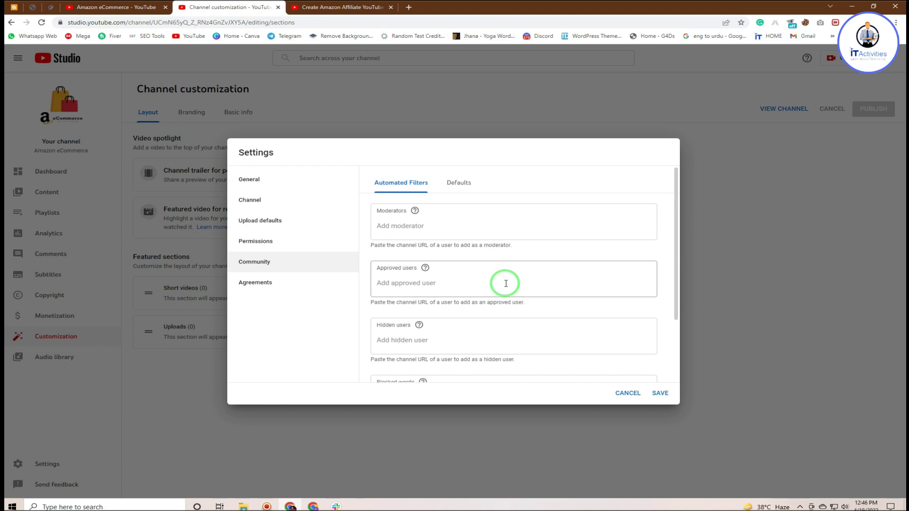
{"action": "scroll", "coordinate": [506, 284], "scroll_direction": "down", "scroll_amount": 2}
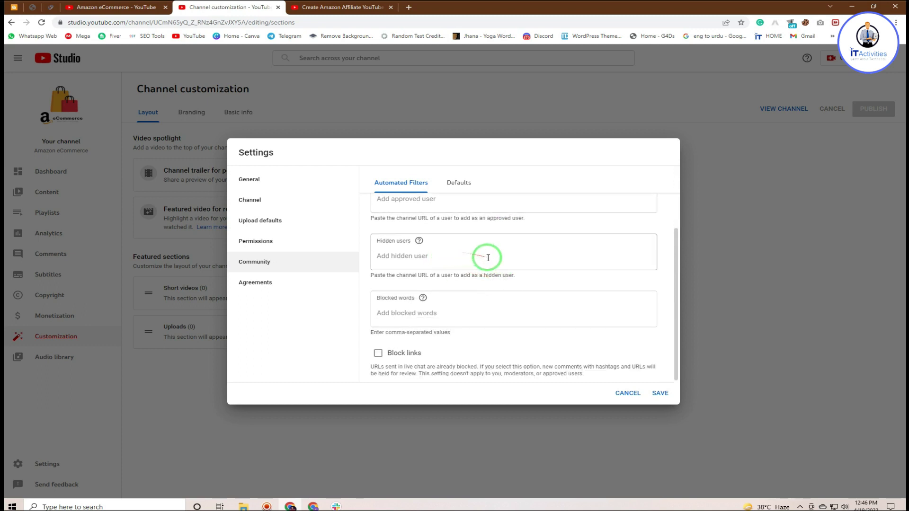
{"action": "scroll", "coordinate": [488, 260], "scroll_direction": "up", "scroll_amount": 2}
{"action": "scroll", "coordinate": [488, 272], "scroll_direction": "down", "scroll_amount": 2}
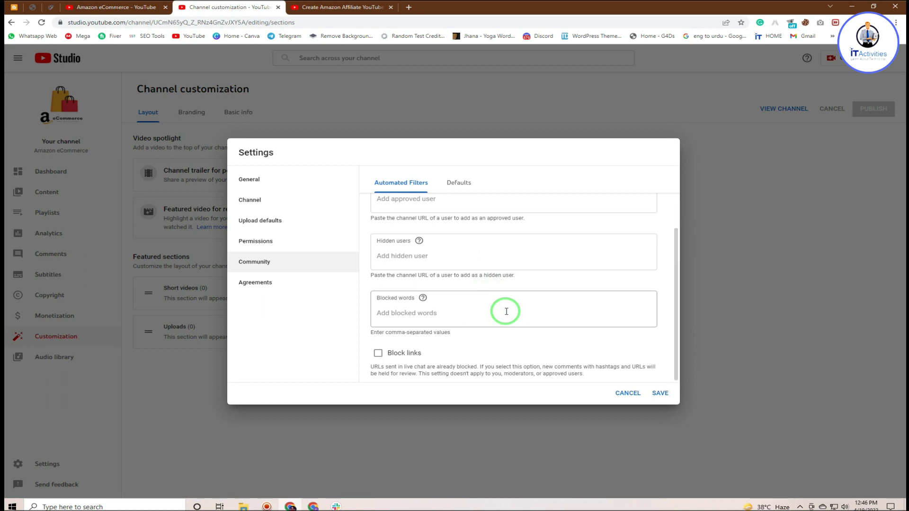
{"action": "left_click", "coordinate": [506, 311]}
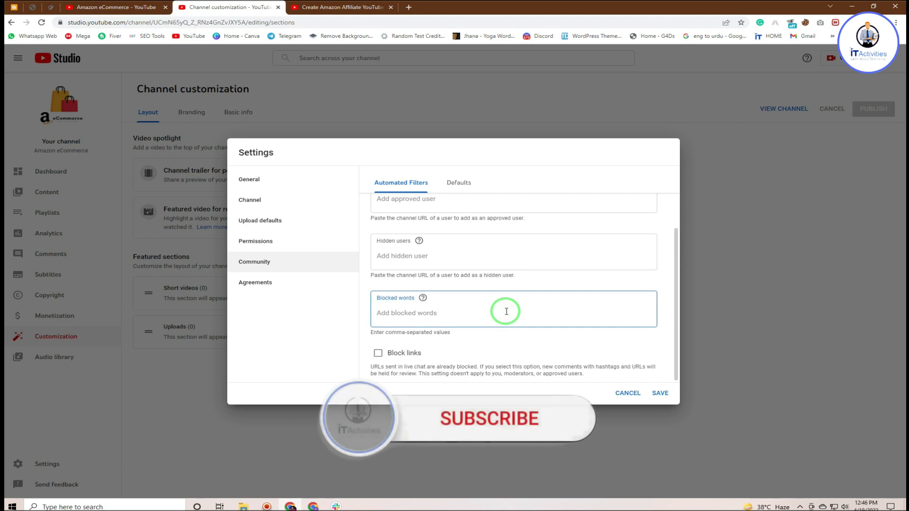
{"action": "scroll", "coordinate": [505, 310], "scroll_direction": "up", "scroll_amount": 1}
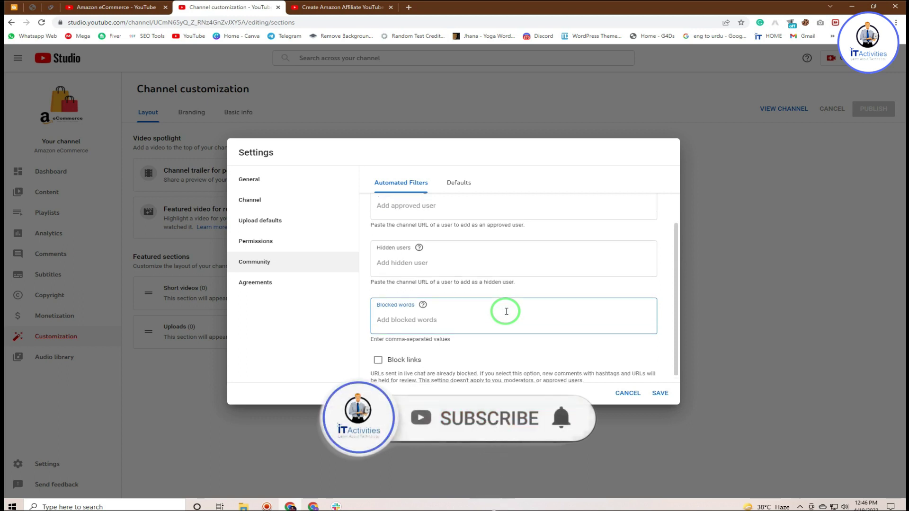
{"action": "scroll", "coordinate": [505, 311], "scroll_direction": "down", "scroll_amount": 1}
{"action": "left_click", "coordinate": [512, 345]}
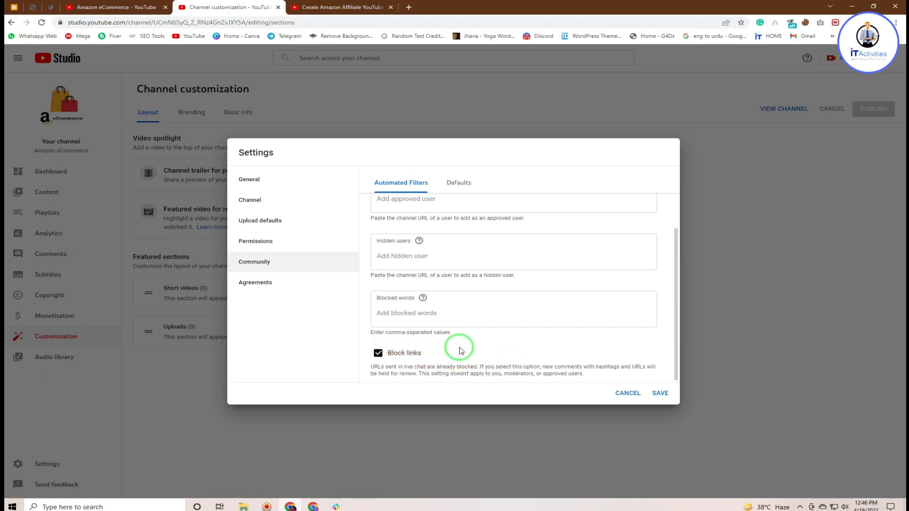
{"action": "scroll", "coordinate": [492, 260], "scroll_direction": "up", "scroll_amount": 3}
{"action": "scroll", "coordinate": [406, 304], "scroll_direction": "down", "scroll_amount": 3}
{"action": "scroll", "coordinate": [491, 248], "scroll_direction": "up", "scroll_amount": 3}
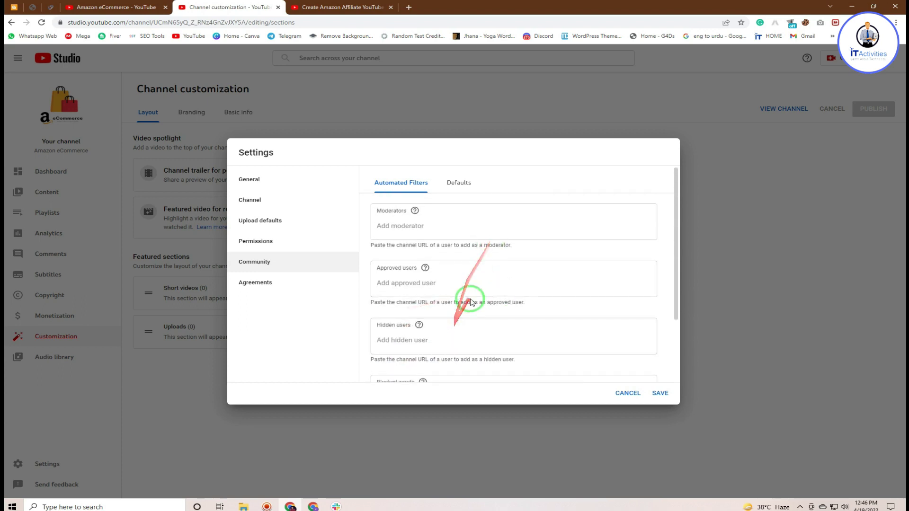
Step: Review the community comment defaults and the agreements, and save the channel settings
{"action": "left_click", "coordinate": [462, 183]}
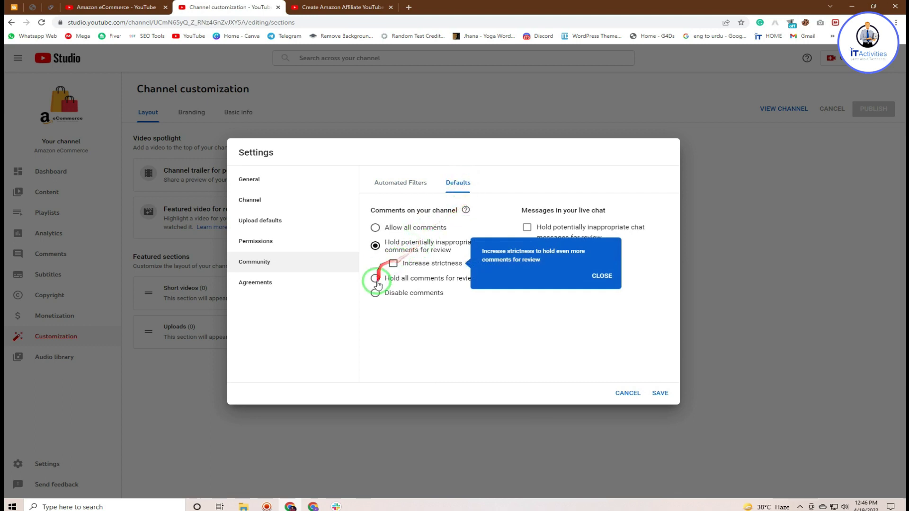
{"action": "left_click", "coordinate": [601, 276]}
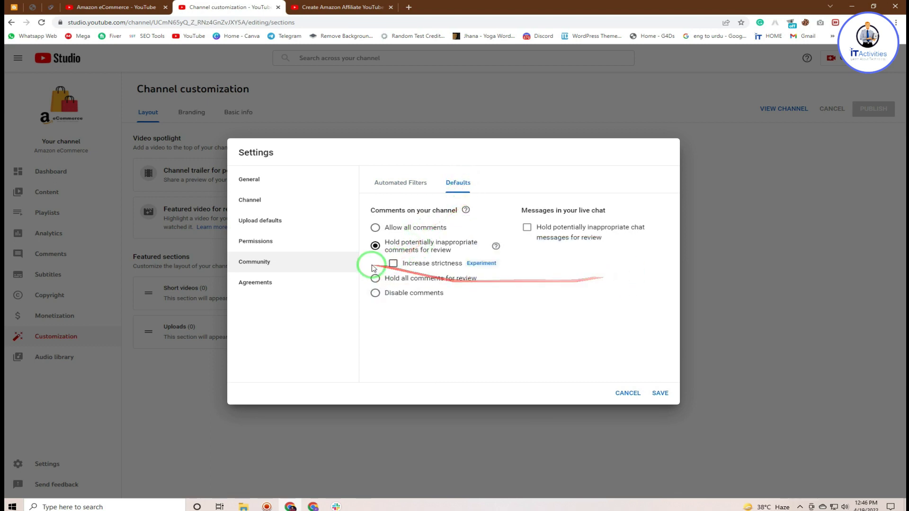
{"action": "left_click", "coordinate": [276, 289]}
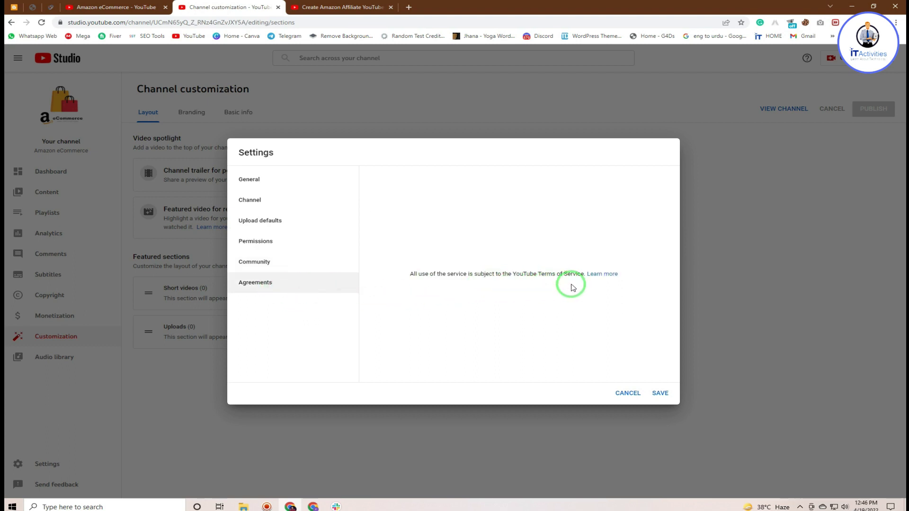
{"action": "left_click", "coordinate": [659, 393]}
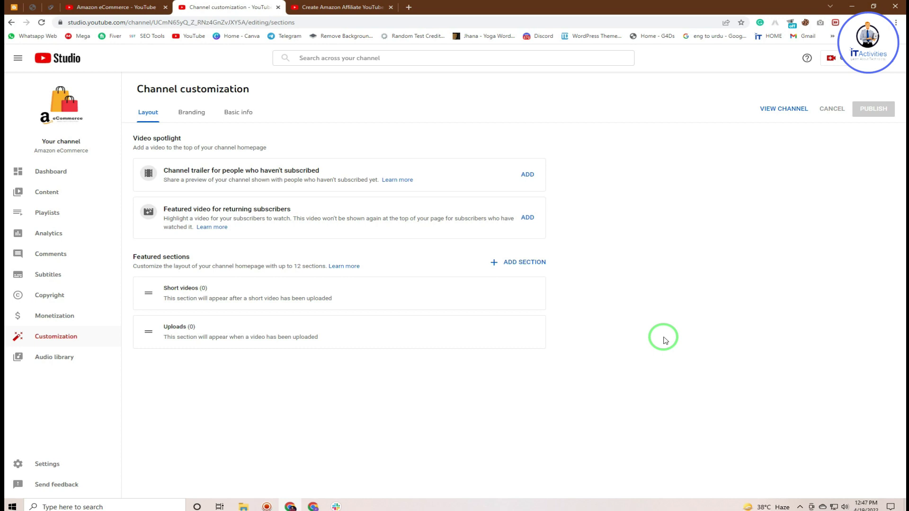
{"action": "left_click", "coordinate": [673, 284]}
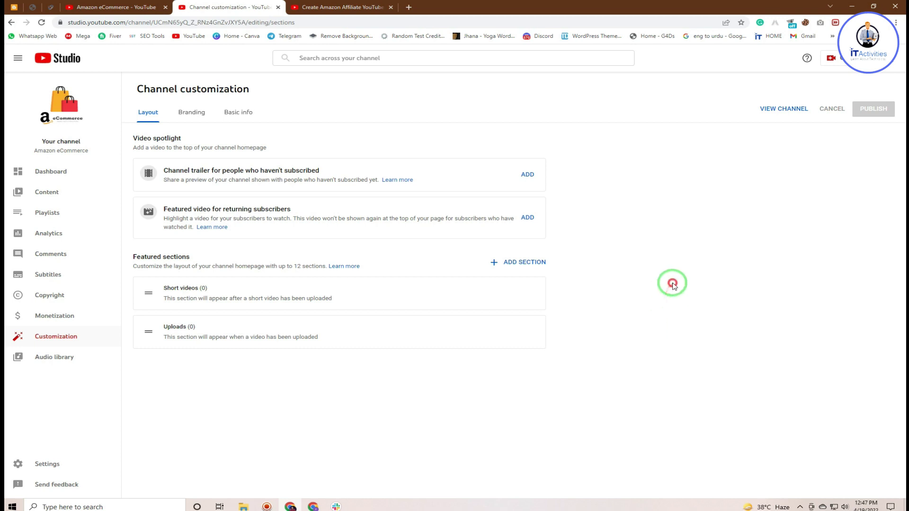